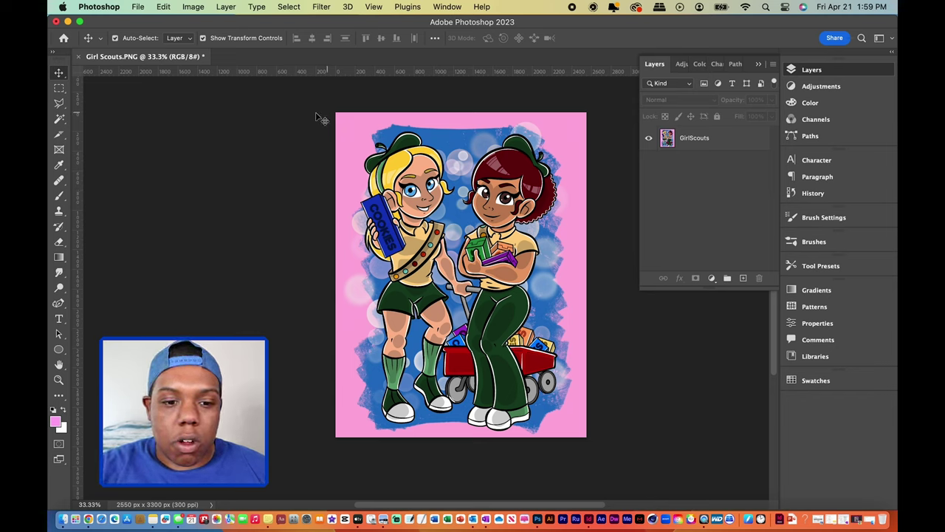
Step: Select the blonde girl's dark green beret on the GirlScouts layer with the Magic Wand at a tolerance of 32
left_click(61, 120)
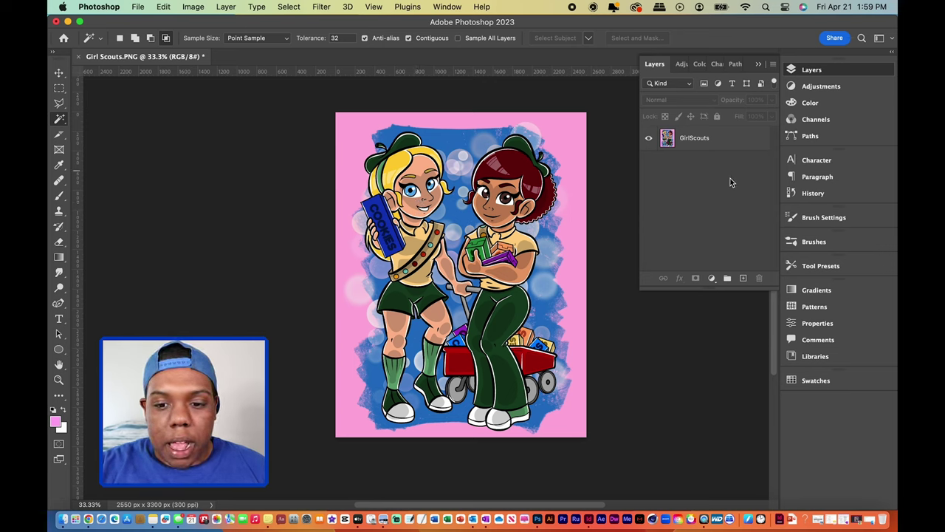
left_click(721, 141)
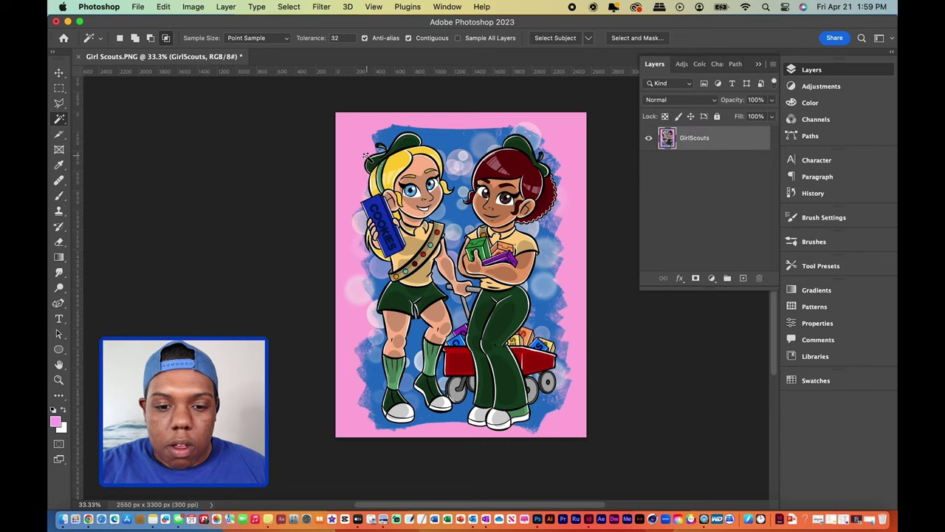
scroll(365, 156, "up", 5)
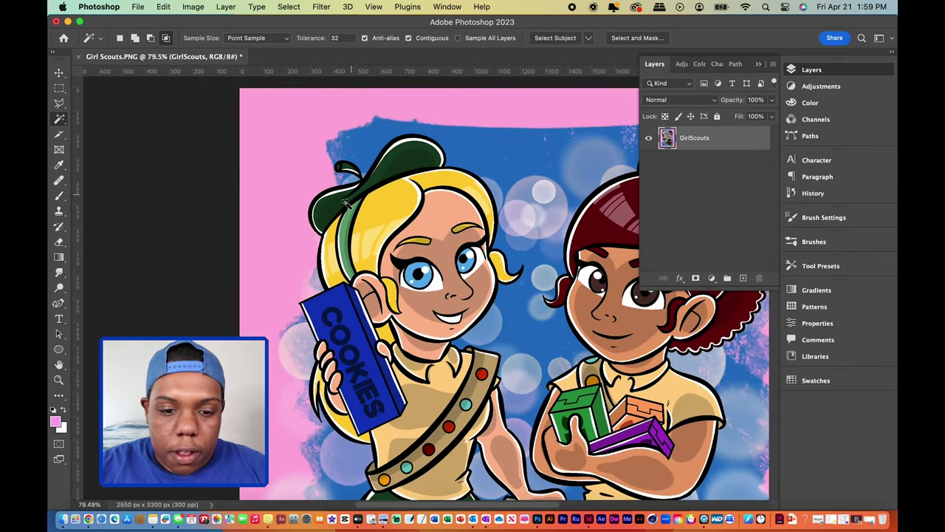
scroll(345, 200, "up", 4)
key("shift")
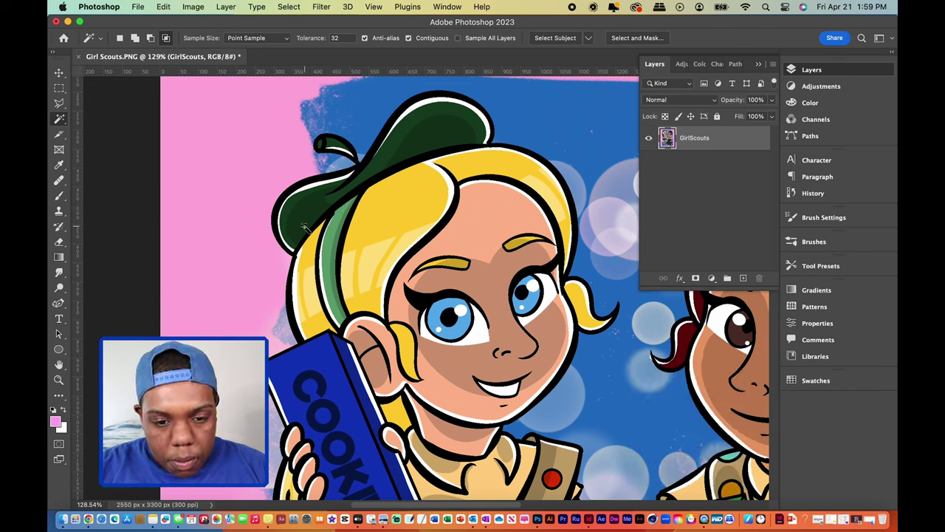
left_click(310, 206)
key("shift")
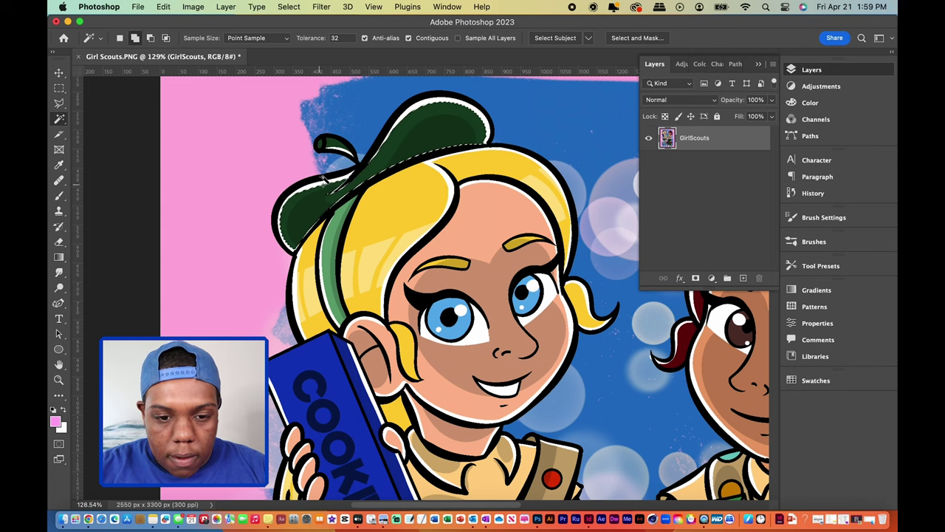
Step: Add the stem of the blonde girl's beret and her light green headband to the selection
scroll(330, 147, "up", 4)
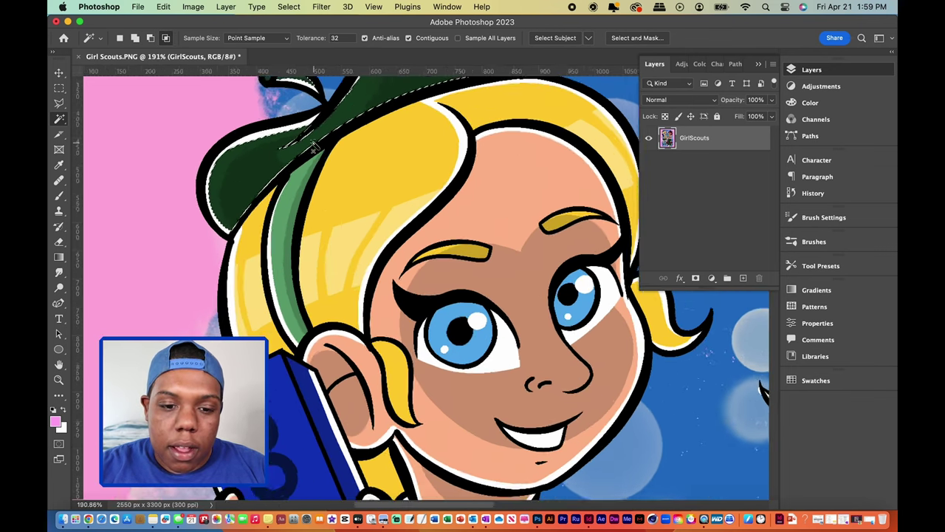
left_click(311, 134, "shift")
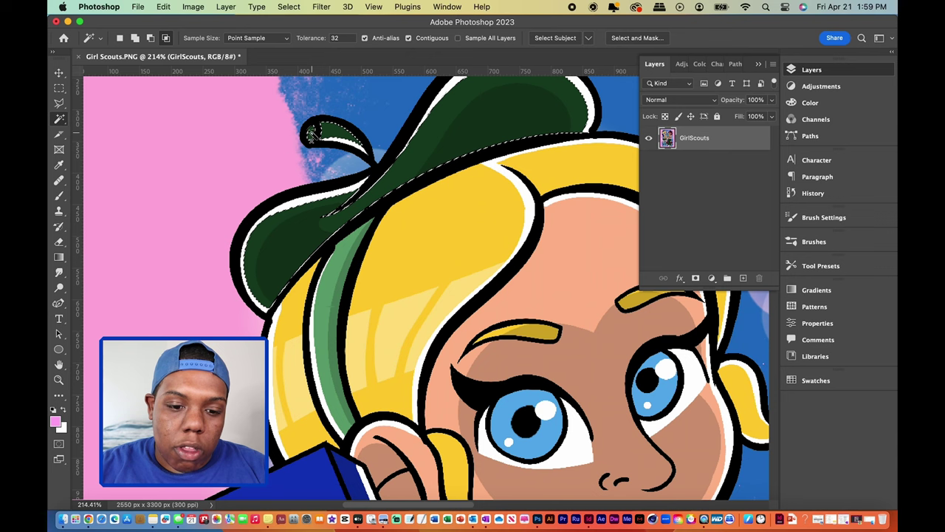
scroll(376, 260, "down", 2)
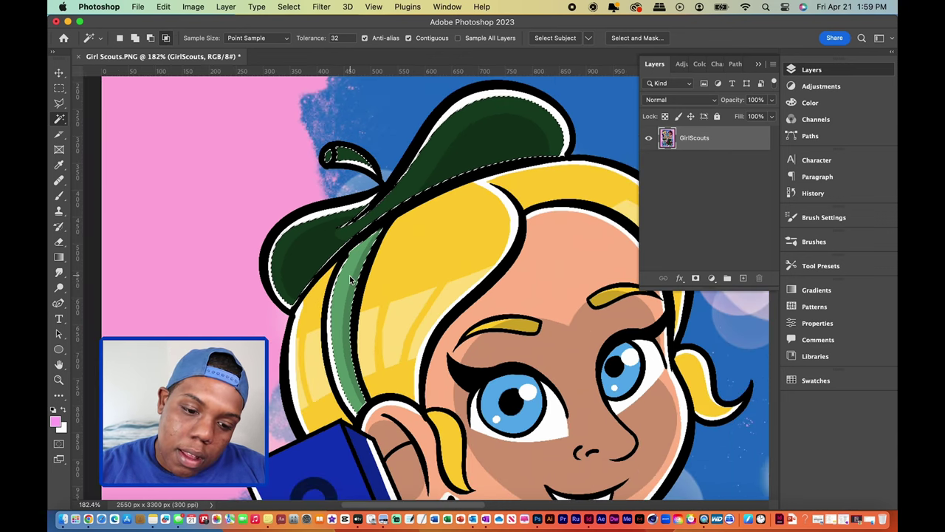
Step: Add the blonde girl's light green socks, dark green shorts and the green parts of both her shoes to the selection
scroll(436, 299, "down", 3)
scroll(438, 303, "down", 10)
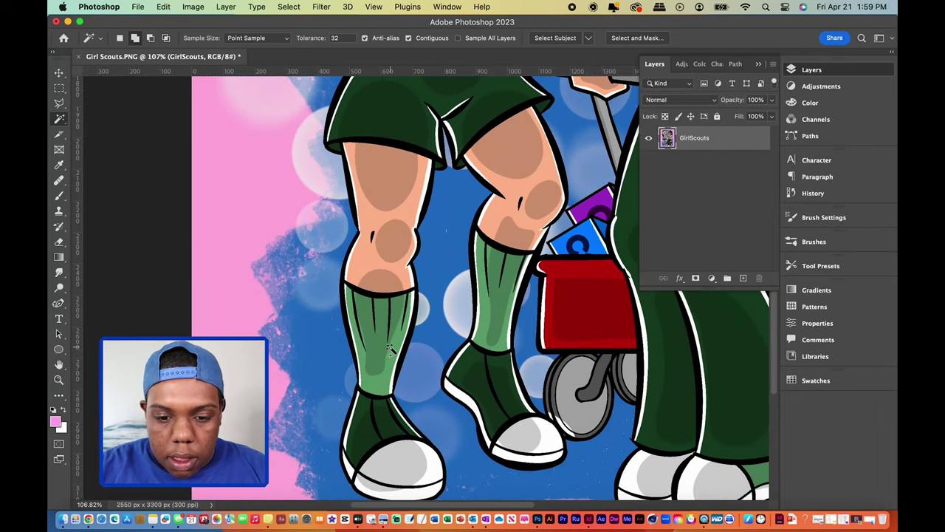
left_click(390, 349)
left_click(494, 303, "shift")
left_click(479, 118, "shift")
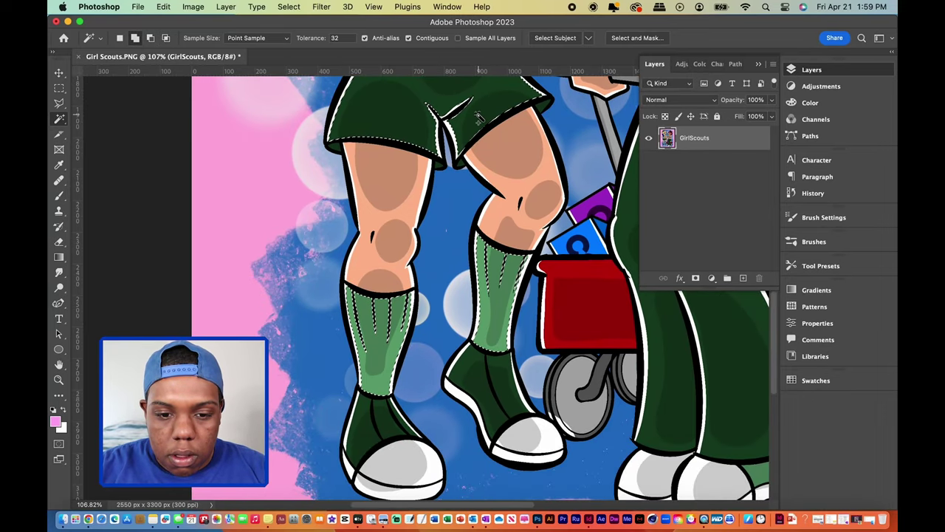
left_click(389, 425, "shift")
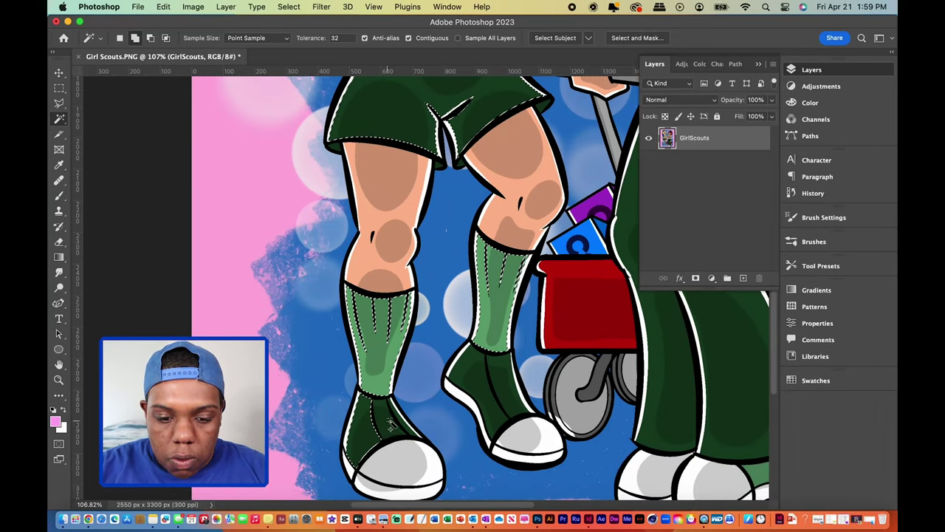
left_click(473, 378, "shift")
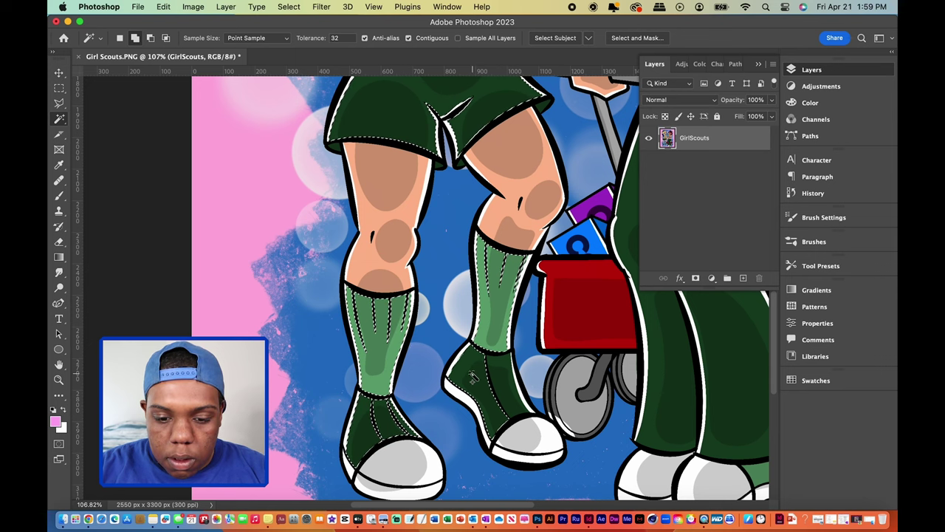
Step: Add the small green inner hem areas beneath both legs of the blonde girl's shorts to the selection
scroll(472, 378, "up", 2)
scroll(443, 347, "up", 8)
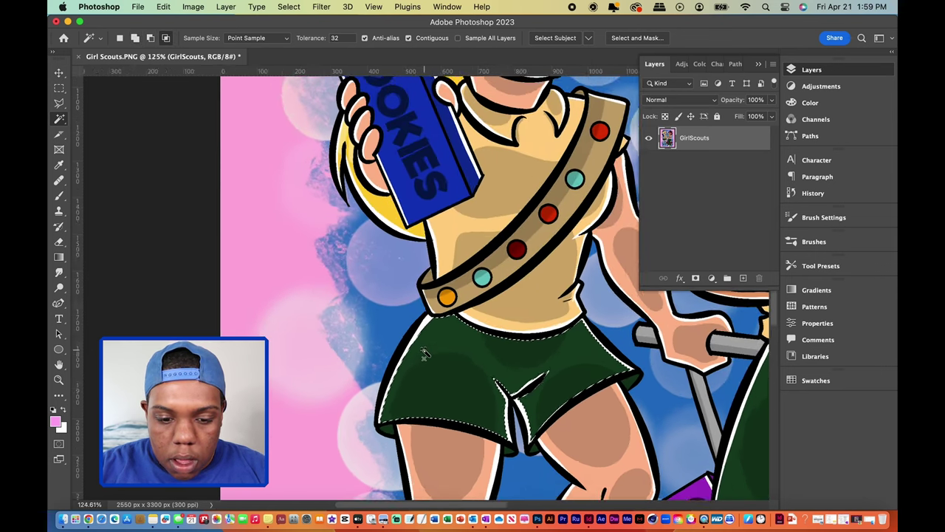
scroll(424, 354, "up", 6)
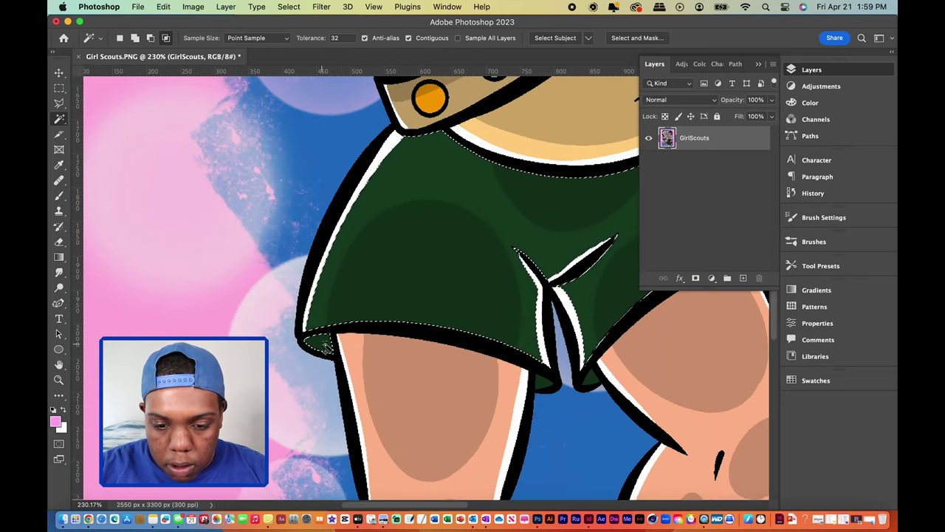
left_click(325, 347, "shift")
left_click(590, 381, "shift")
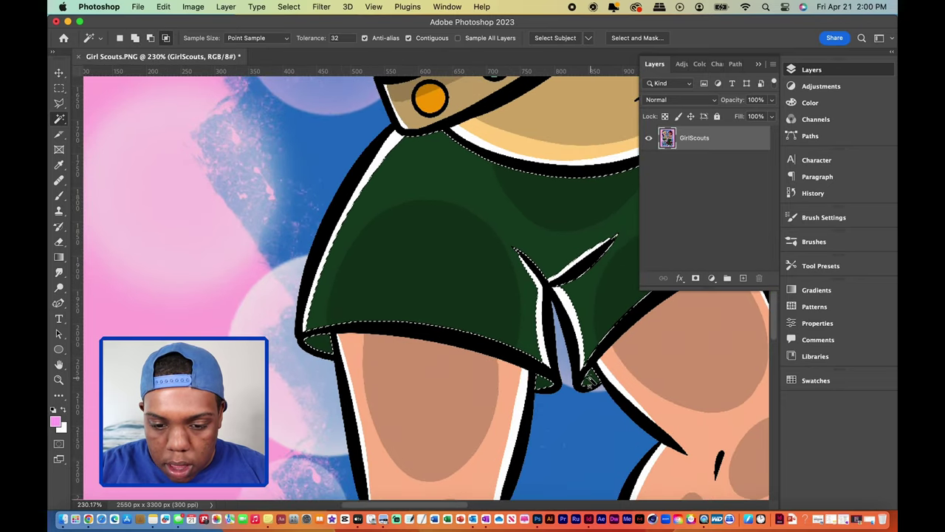
Step: Add the red-haired girl's light green shoe area and dark green trousers to the selection
scroll(589, 381, "down", 4)
scroll(559, 371, "down", 6)
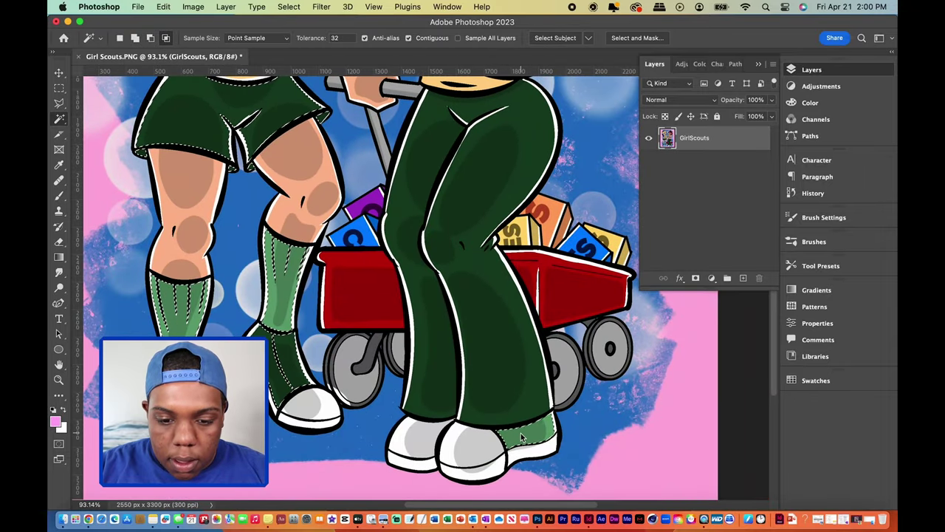
left_click(499, 316, "shift")
Step: Add the red-haired girl's green beret and its stem to the selection
scroll(499, 318, "up", 10)
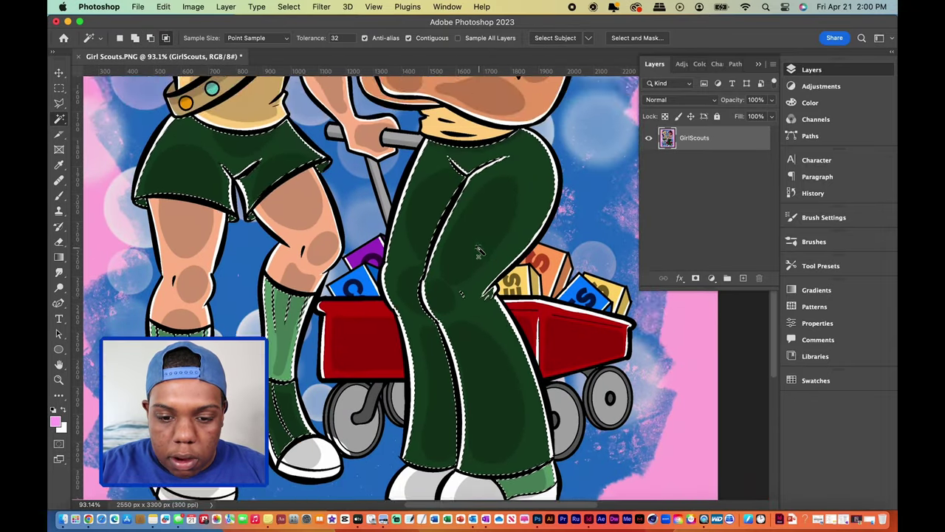
scroll(469, 288, "up", 5)
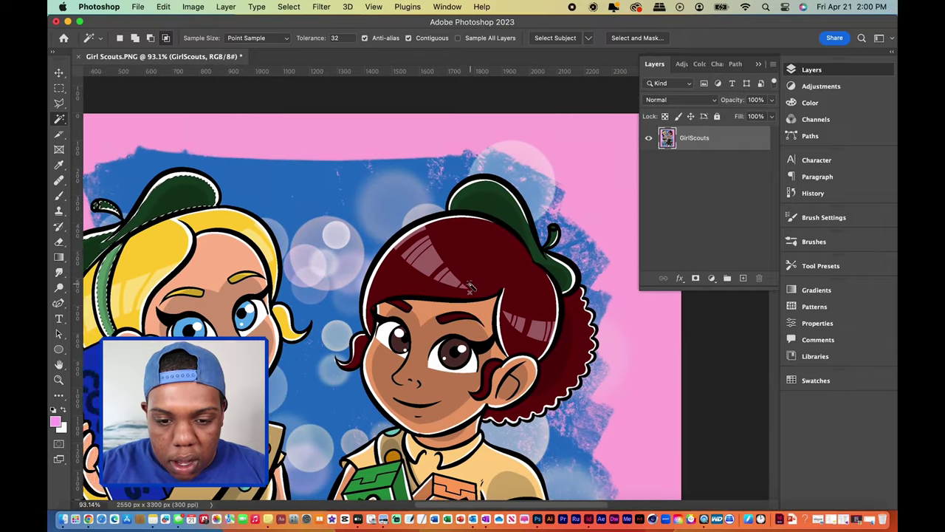
key("shift")
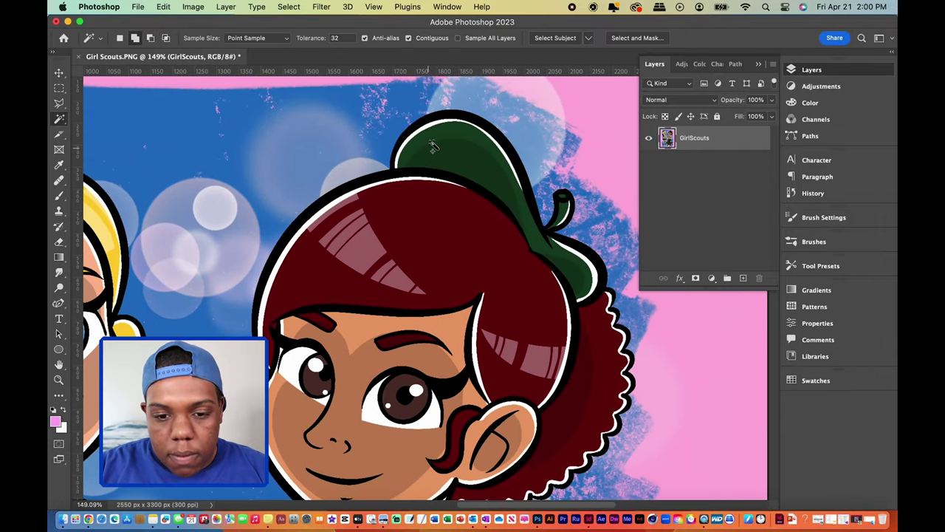
left_click(448, 142, "shift")
scroll(552, 200, "up", 3)
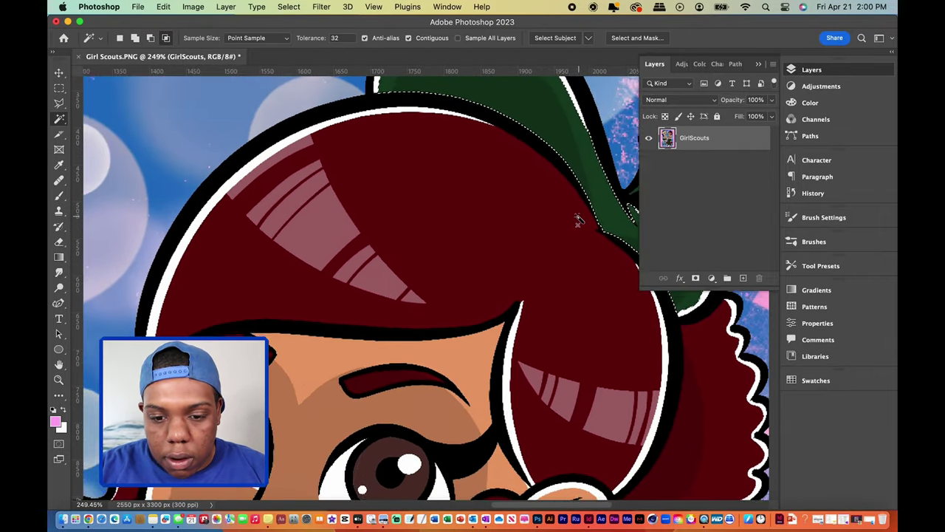
left_click(570, 231, "shift")
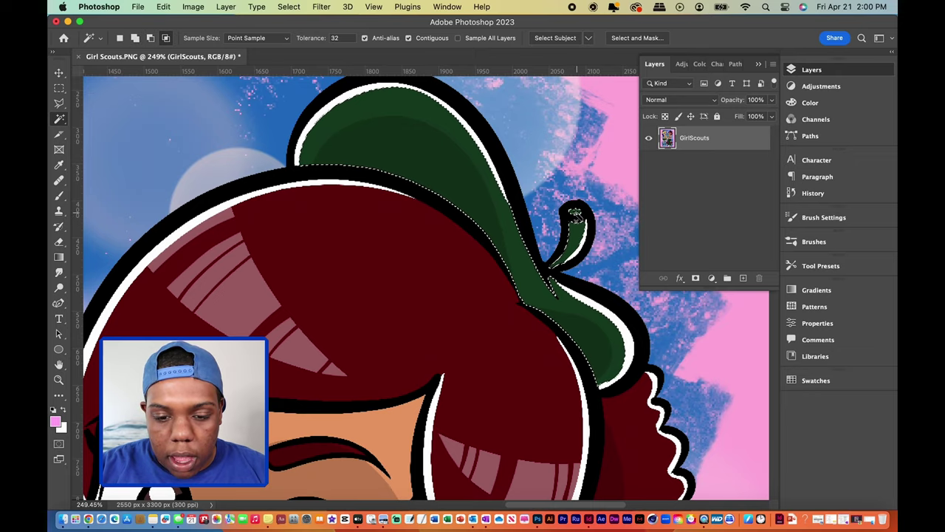
Step: Open the Hue/Saturation adjustment for the selected green clothing of both girls
scroll(571, 222, "down", 2)
scroll(571, 222, "down", 5)
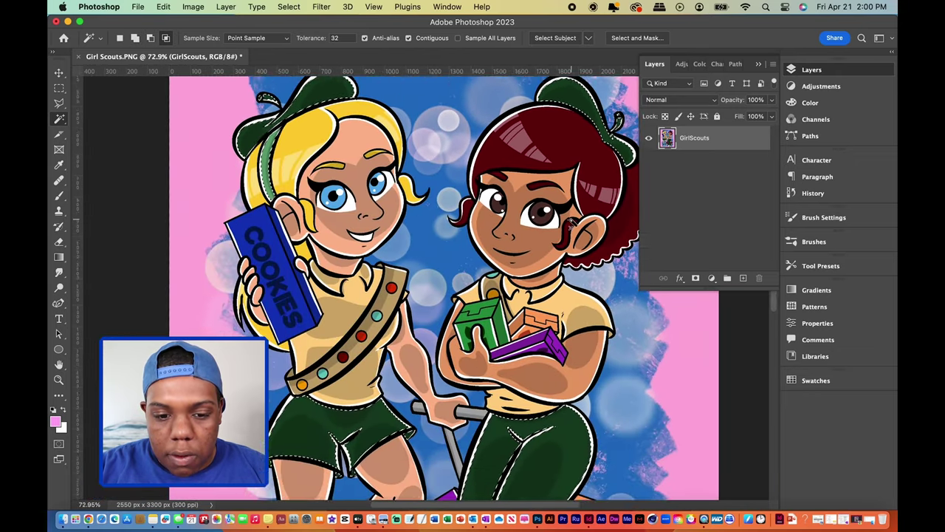
scroll(571, 223, "down", 3)
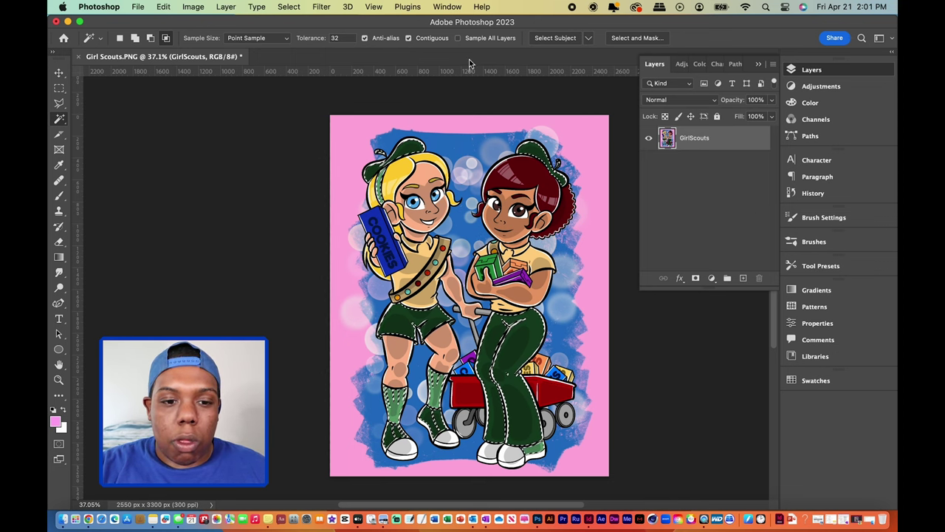
left_click(193, 7)
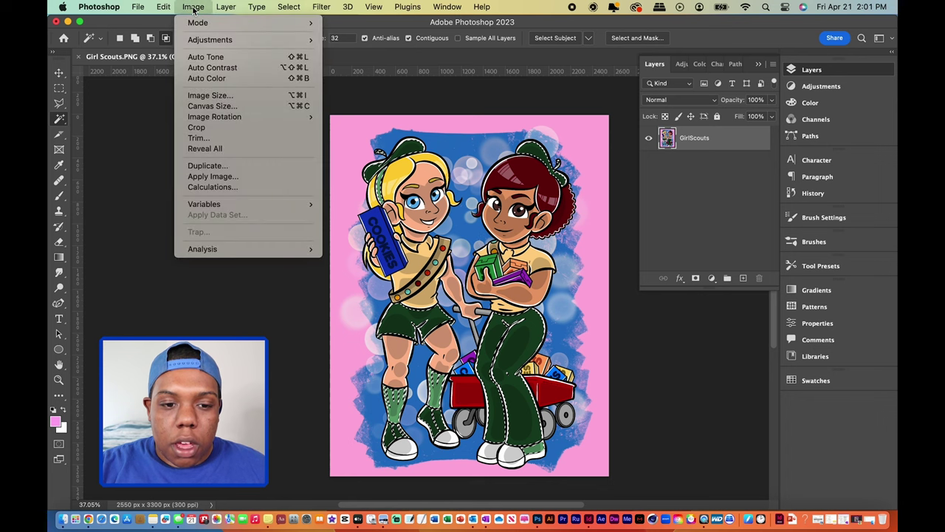
mouse_move(208, 42)
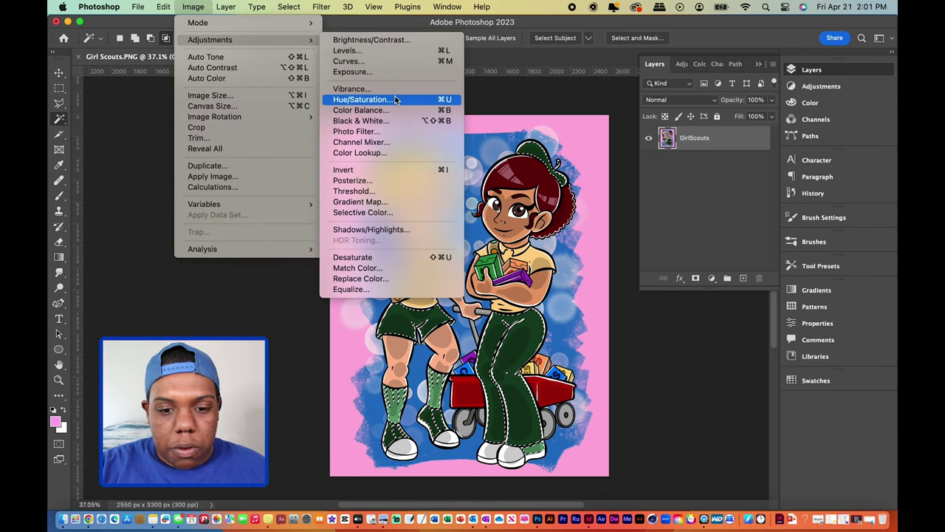
left_click(455, 104)
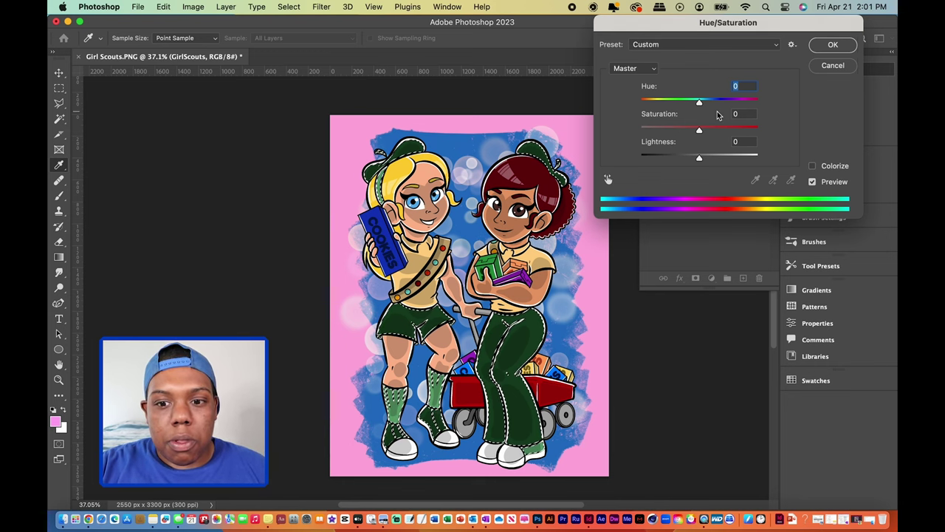
Step: Try hue shifts of +43, -8 and -146 on the selected clothing
left_click_drag(698, 102, 725, 104)
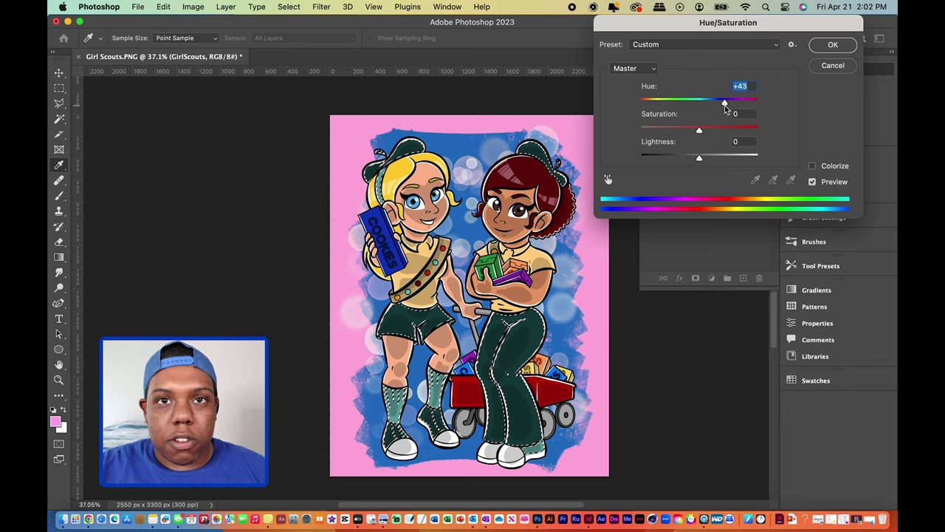
left_click_drag(725, 104, 695, 121)
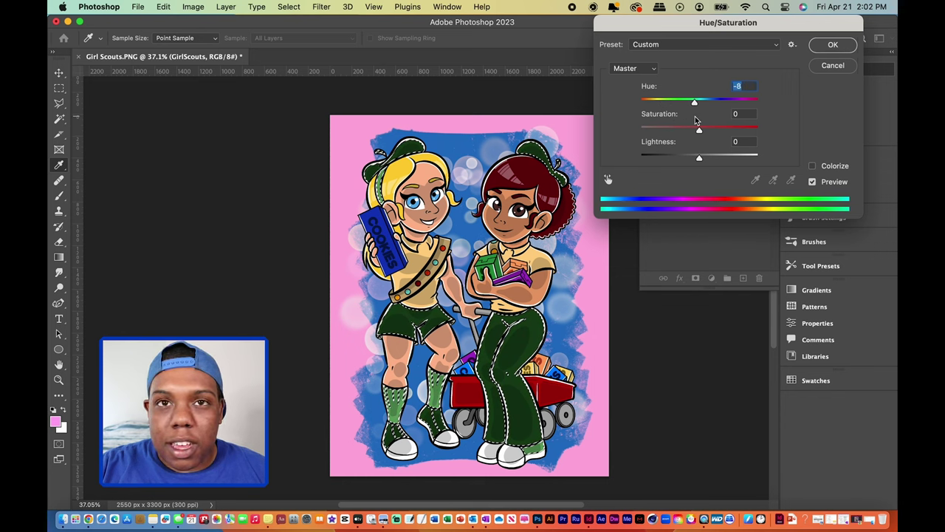
left_click_drag(695, 121, 649, 123)
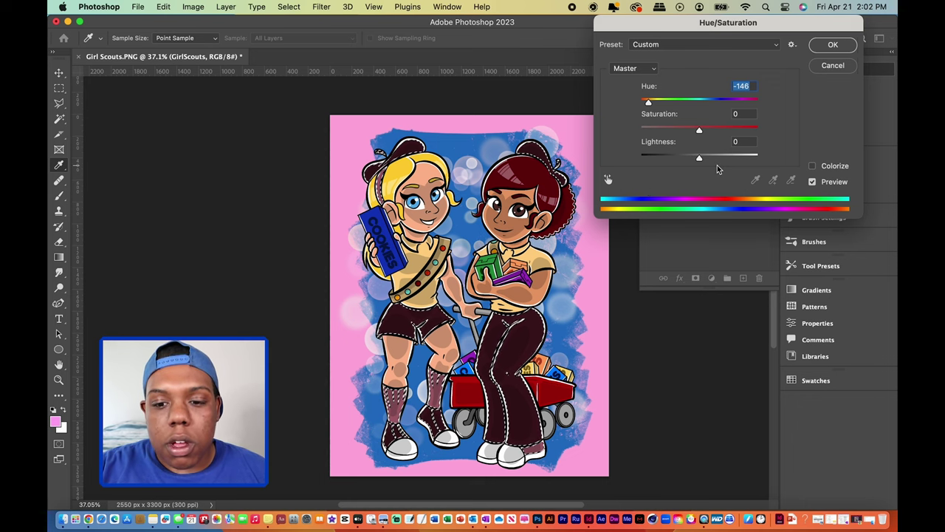
Step: Recolor the selected clothing burgundy with Hue -160, Saturation +51 and Lightness +1, and apply the adjustment
left_click_drag(700, 161, 708, 159)
left_click_drag(648, 104, 649, 105)
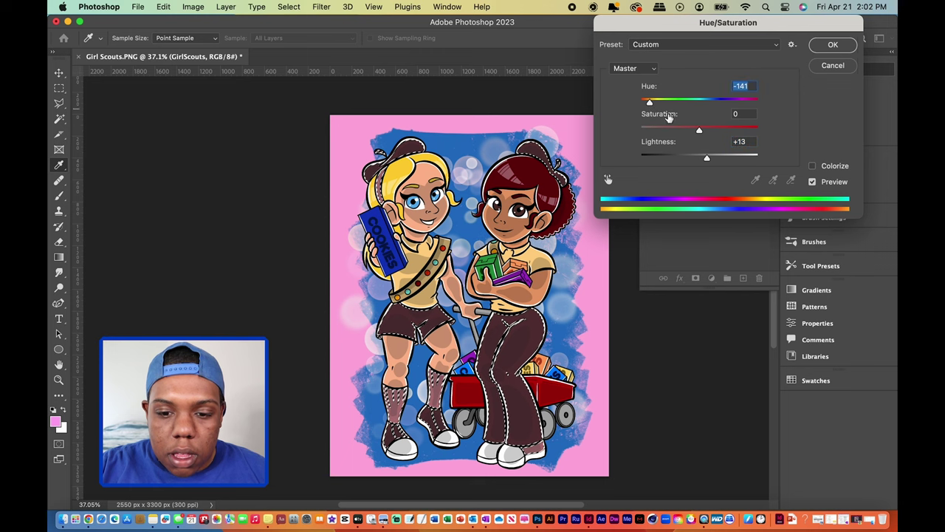
left_click_drag(700, 132, 735, 134)
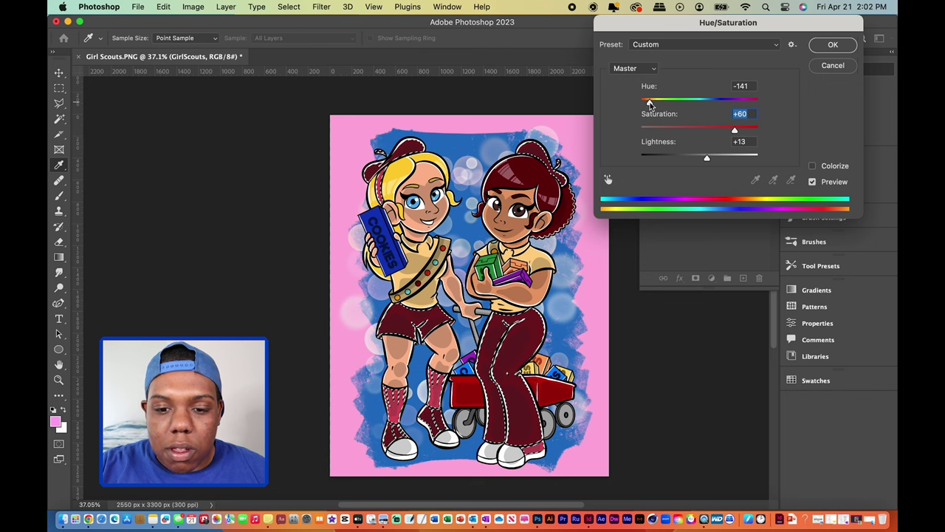
left_click_drag(650, 104, 645, 104)
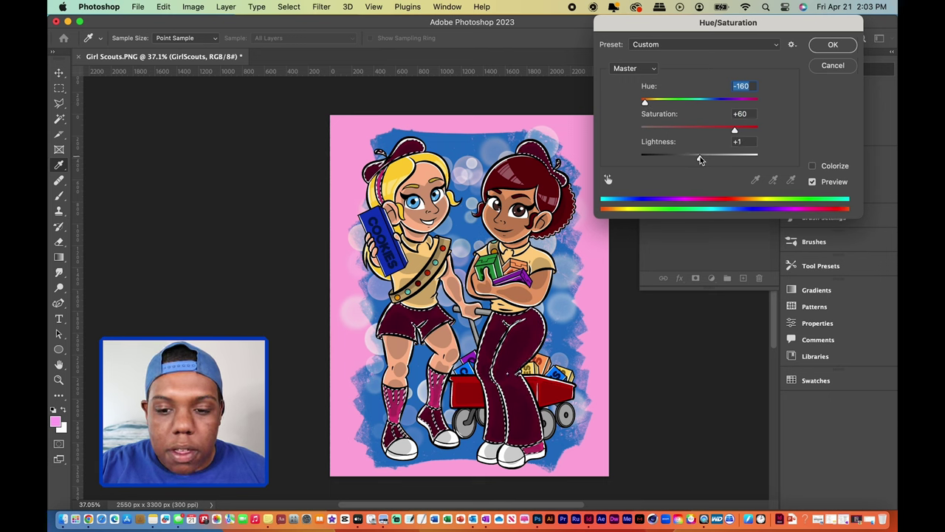
left_click_drag(735, 130, 731, 130)
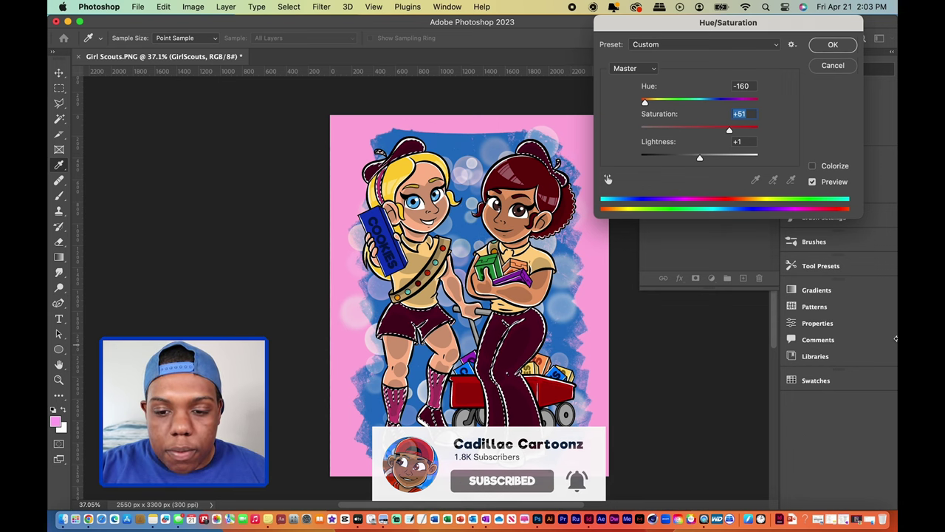
left_click(833, 46)
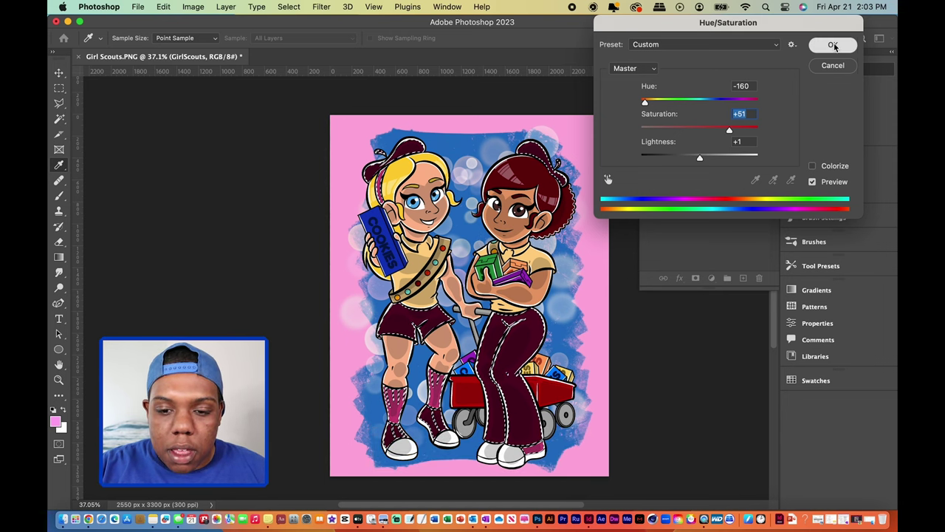
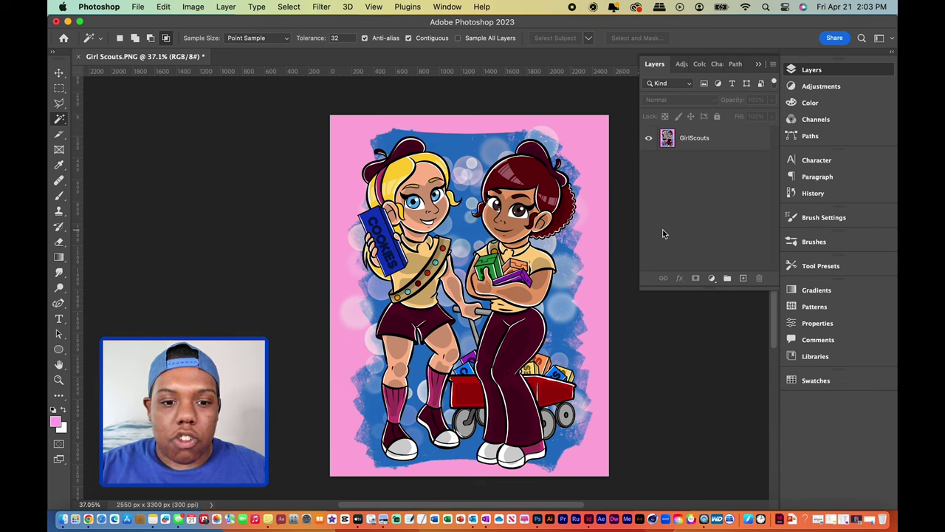
Step: On the GirlScouts layer, select the blonde girl's tan collar and shirt above the sash with the Magic Wand, including the shaded areas
left_click(684, 140)
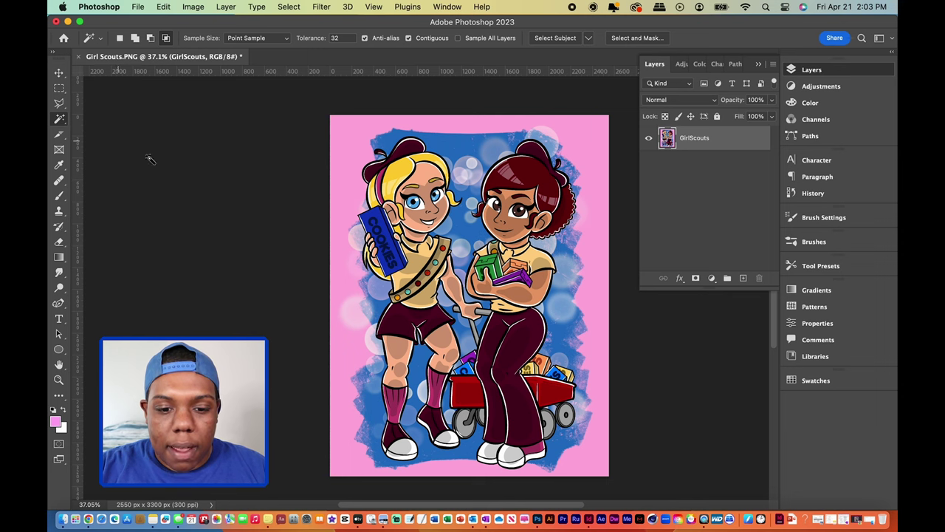
scroll(376, 246, "up", 8)
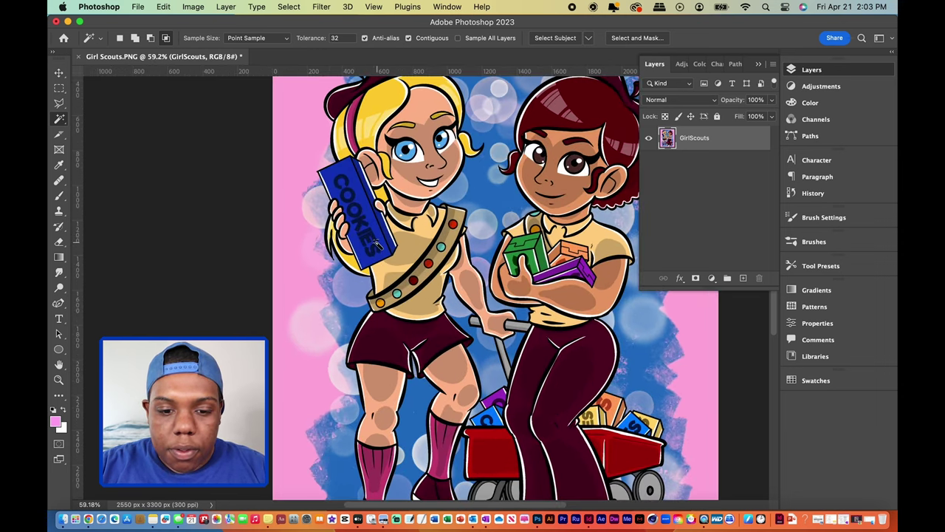
scroll(377, 245, "up", 4)
key("shift")
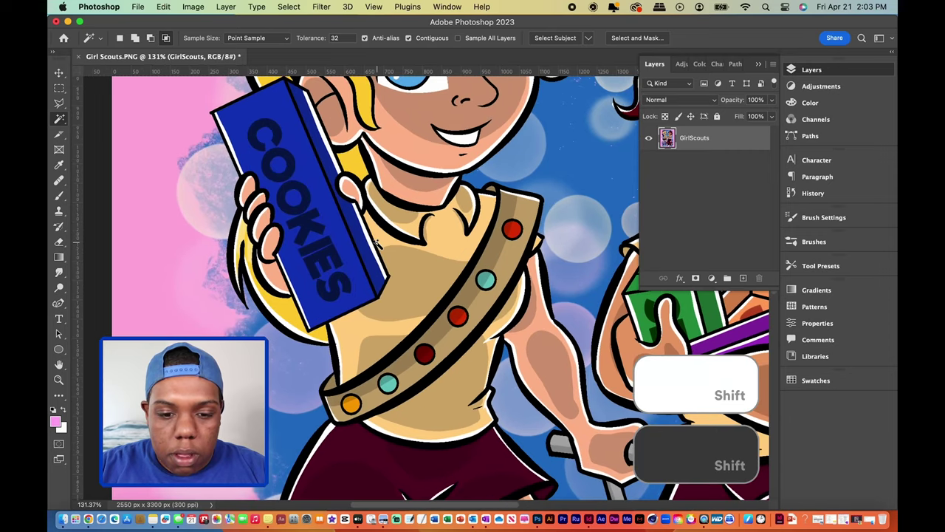
left_click(454, 244)
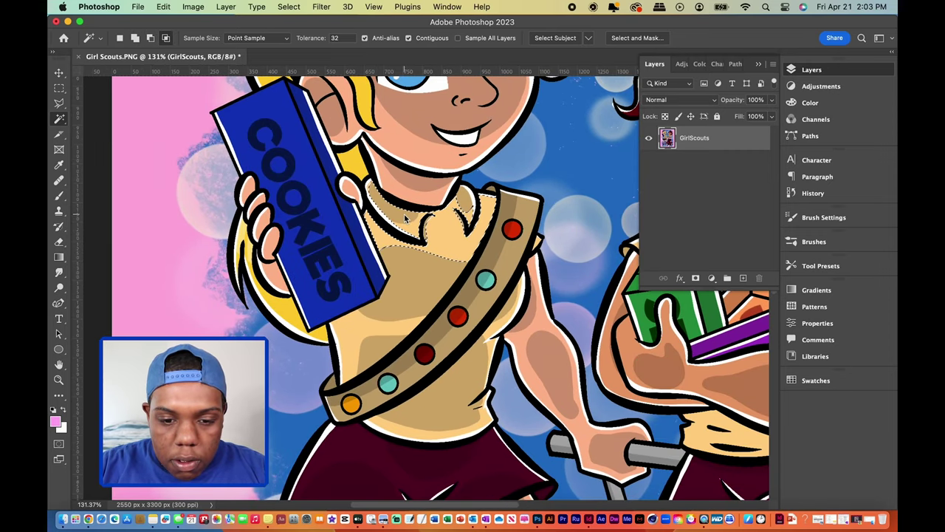
left_click(469, 216, "shift")
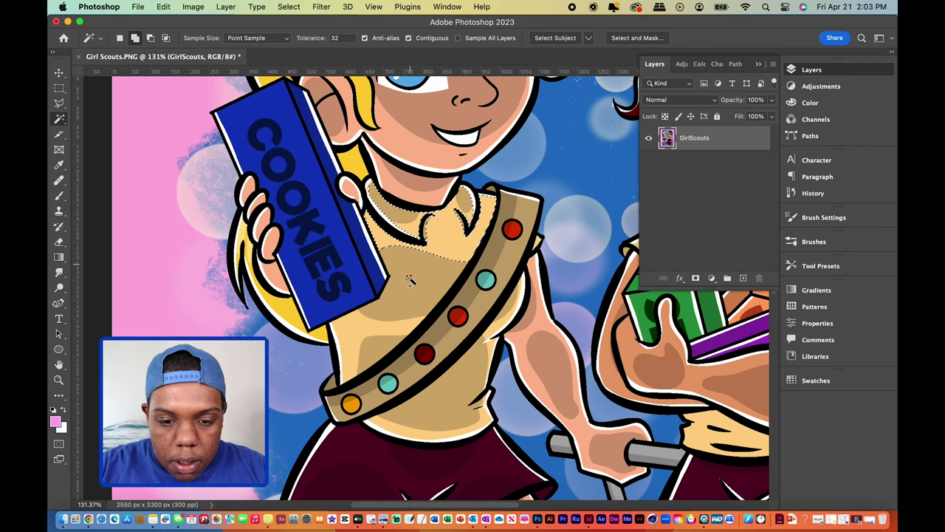
left_click(369, 305, "shift")
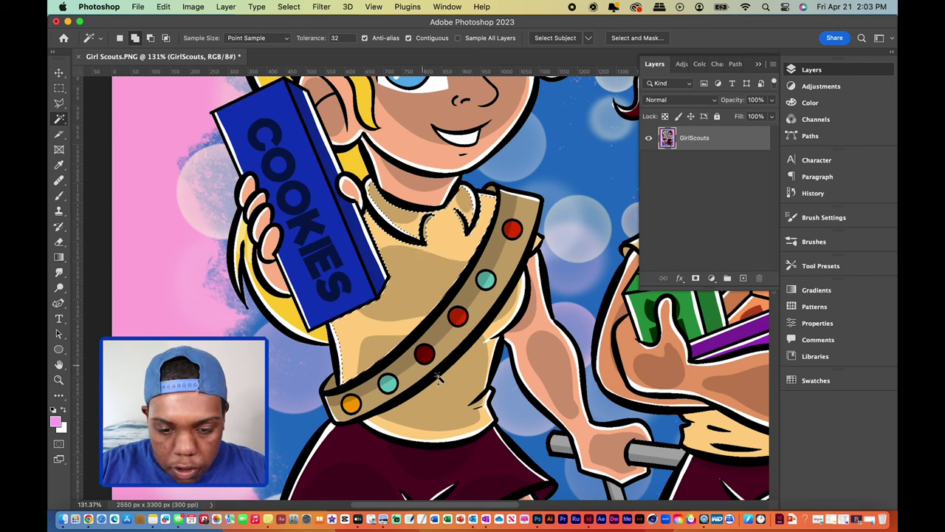
Step: Add the blonde girl's shirt areas below the sash to the selection, including the side folds and the lower hem
left_click(436, 375, "shift")
left_click(514, 305, "shift")
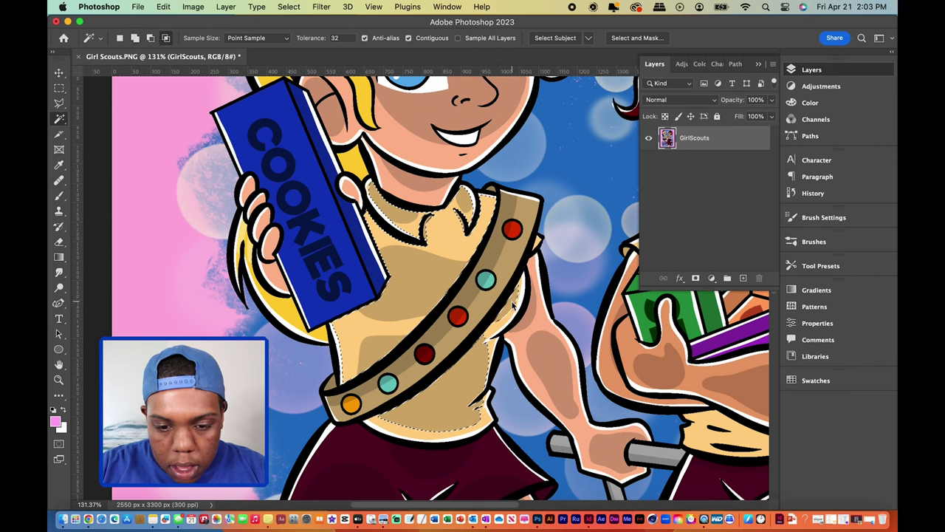
left_click(499, 345, "shift")
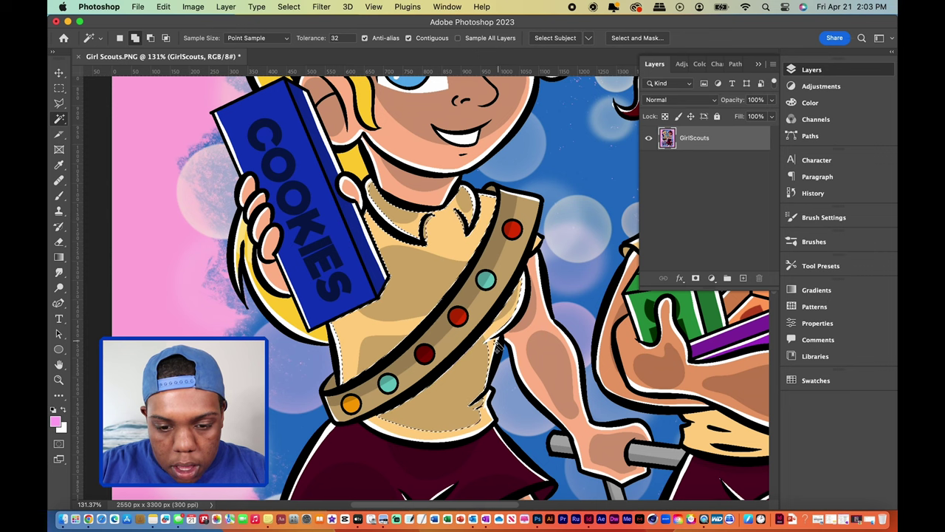
left_click(494, 351, "alt+shift")
key("super+z")
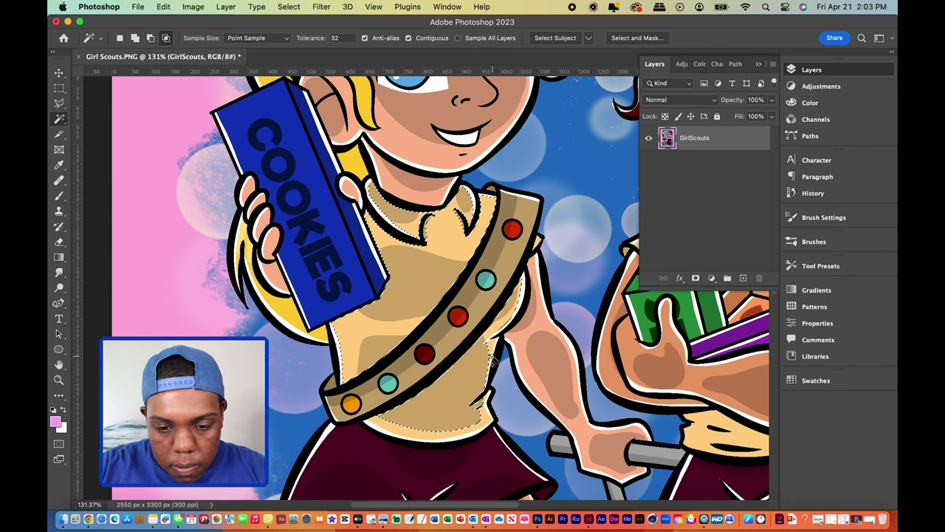
left_click(494, 356, "alt+shift")
left_click(488, 420, "shift")
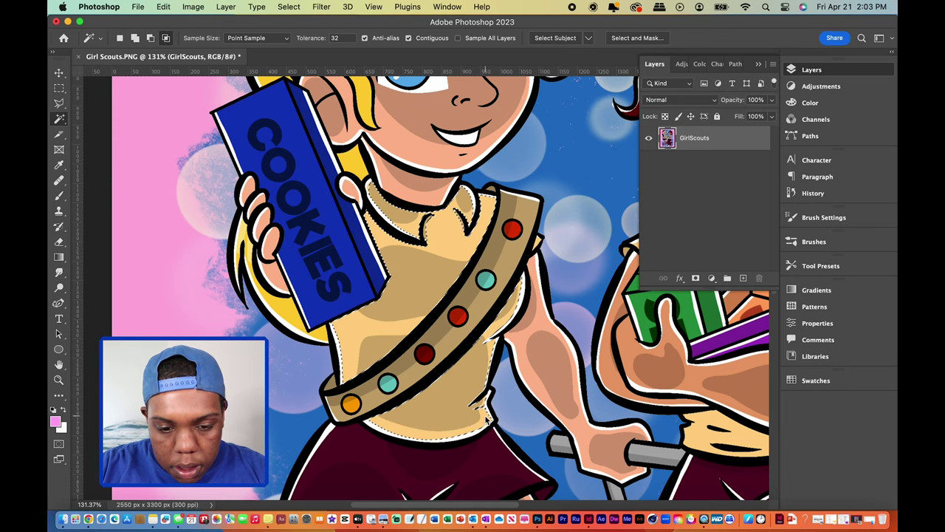
Step: Add the red-haired girl's tan shirt to the selection, covering the waist, collar, chest and shoulders
scroll(487, 420, "down", 3)
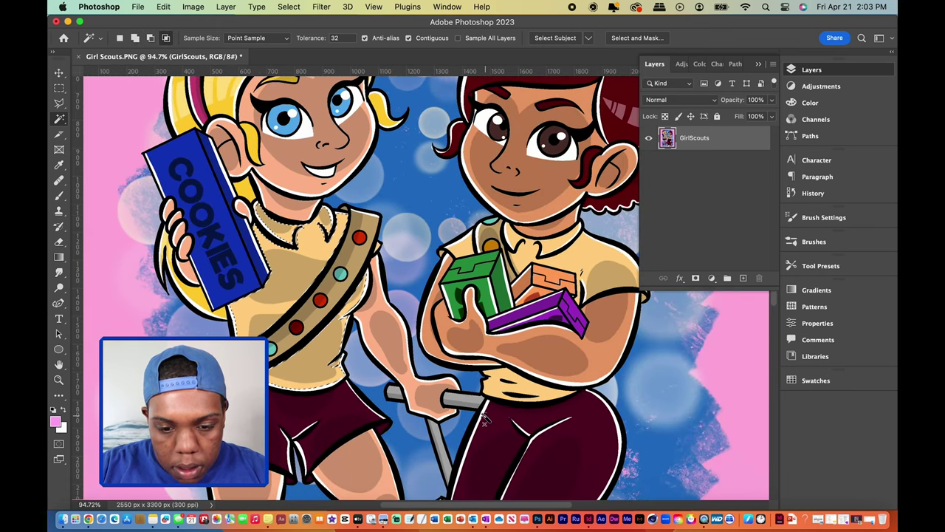
scroll(485, 418, "left", 3)
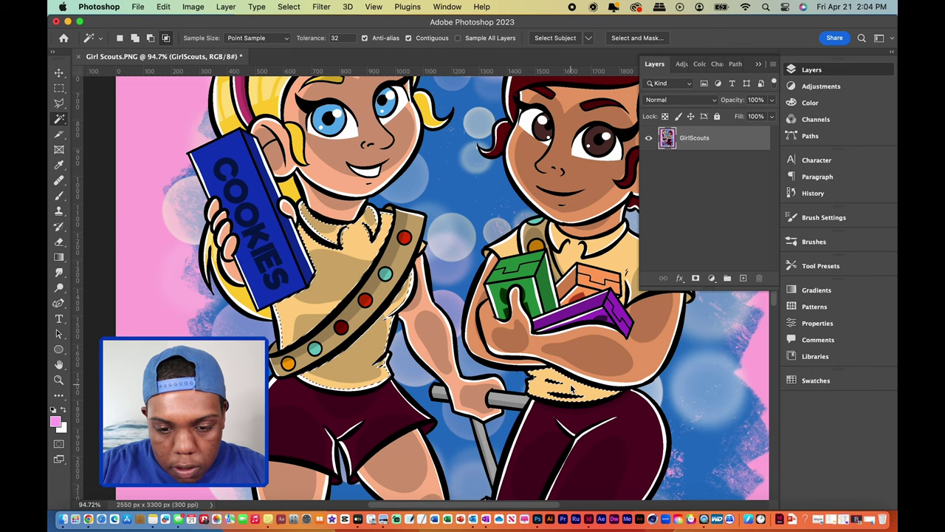
scroll(572, 390, "up", 5)
scroll(573, 389, "right", 2)
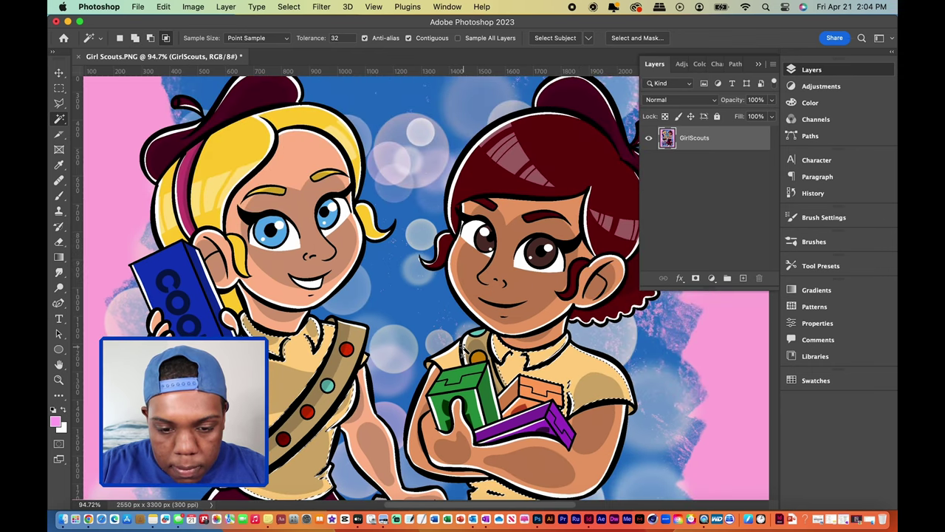
scroll(459, 384, "up", 3)
scroll(430, 385, "up", 2)
scroll(430, 386, "up", 2)
scroll(434, 475, "up", 1)
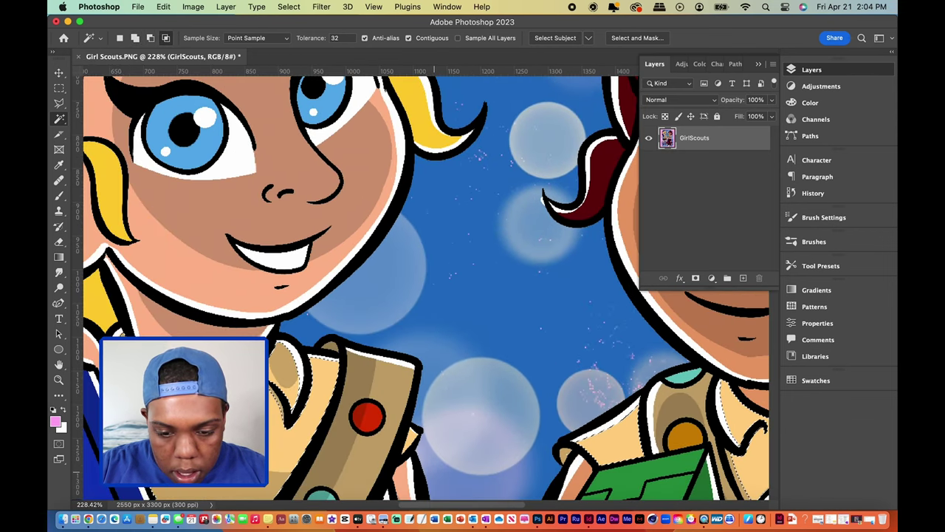
Step: Add the remaining sleeve pieces to the selection: the blonde girl's sleeve beside the sash and the red-haired girl's sleeve edges
key("shift")
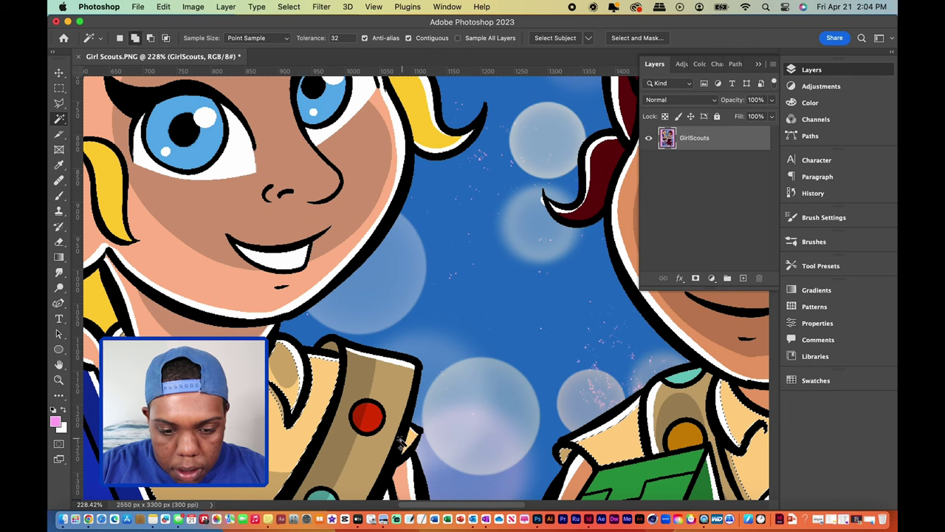
scroll(511, 439, "down", 2)
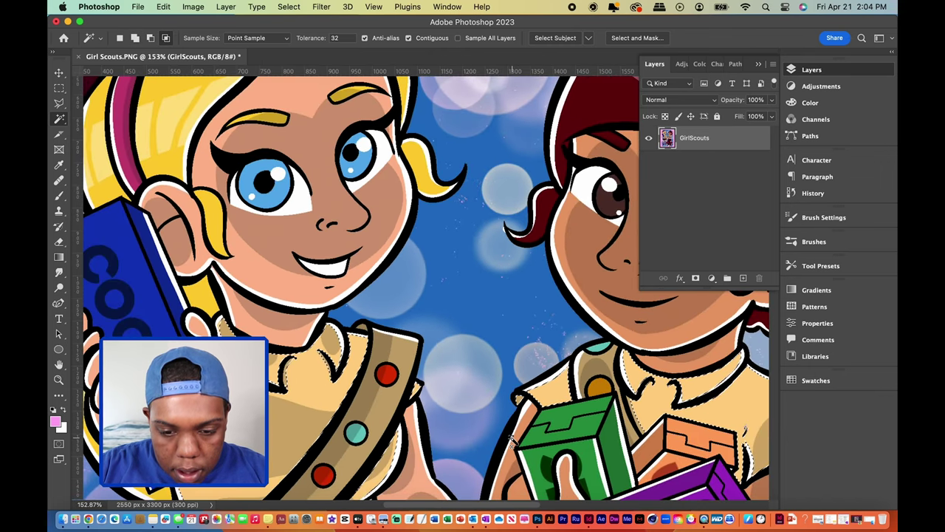
scroll(512, 440, "right", 5)
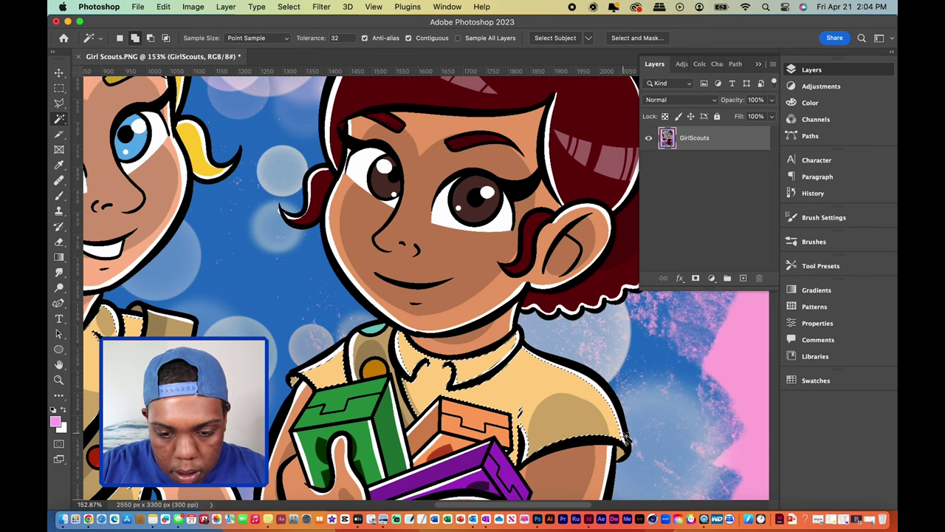
scroll(617, 390, "down", 2)
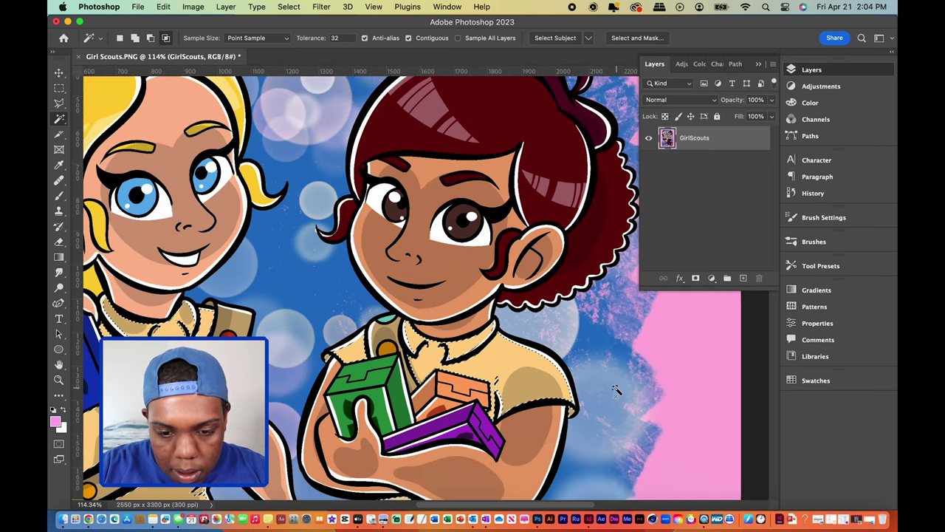
scroll(616, 390, "down", 3)
scroll(617, 390, "left", 2)
scroll(427, 305, "down", 5)
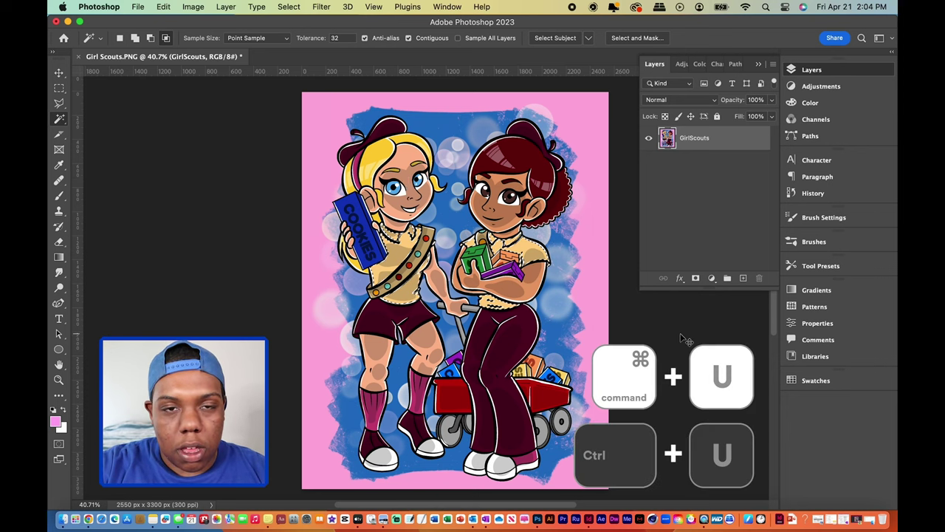
Step: Recolor the selected shirts light blue using Hue/Saturation with Hue -180, Saturation +100 and Lightness +51, and clear the selection
key("super+u")
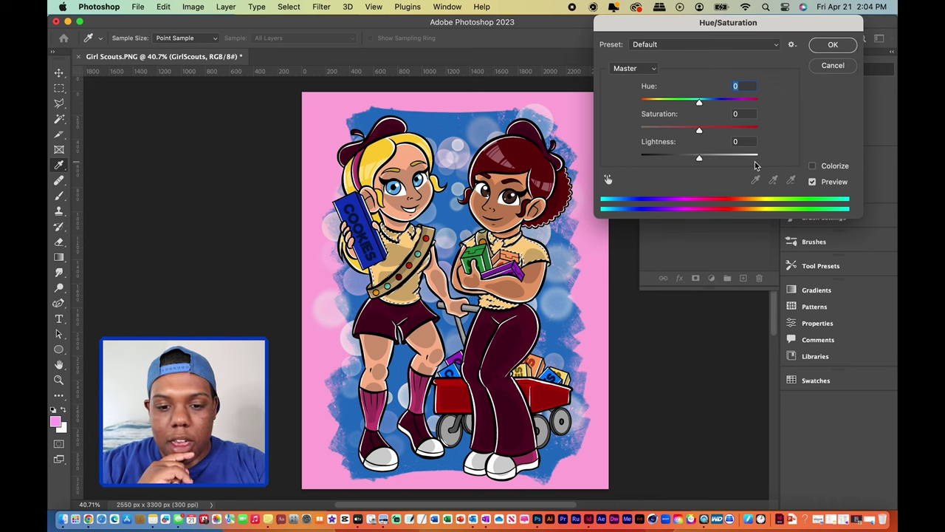
left_click(700, 102)
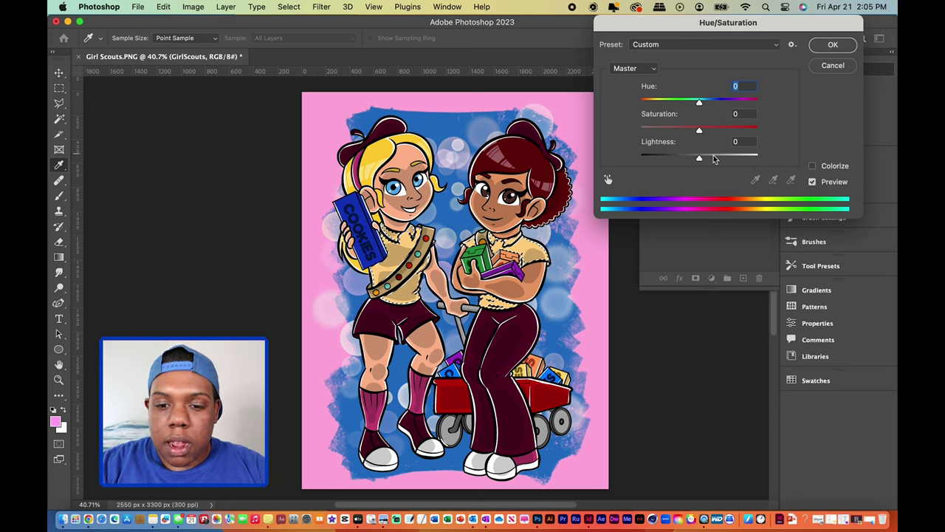
left_click_drag(700, 102, 640, 109)
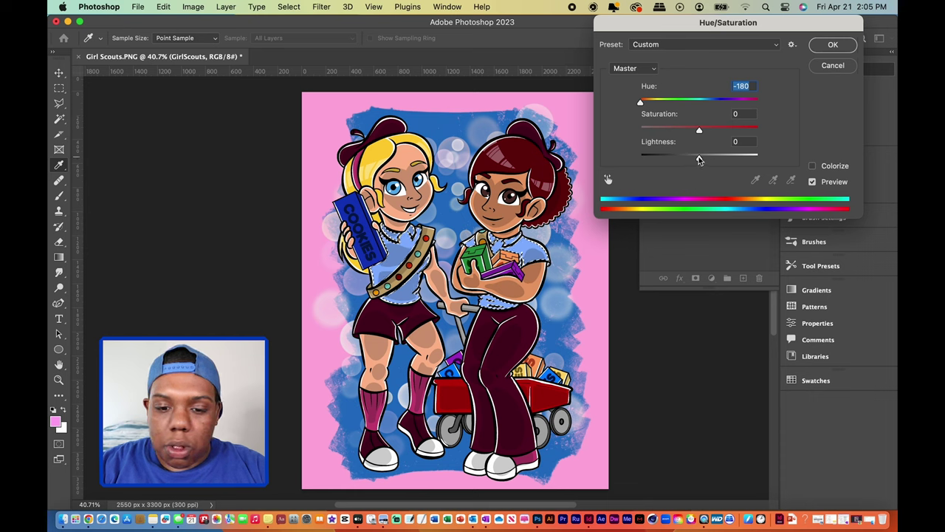
left_click_drag(700, 159, 730, 158)
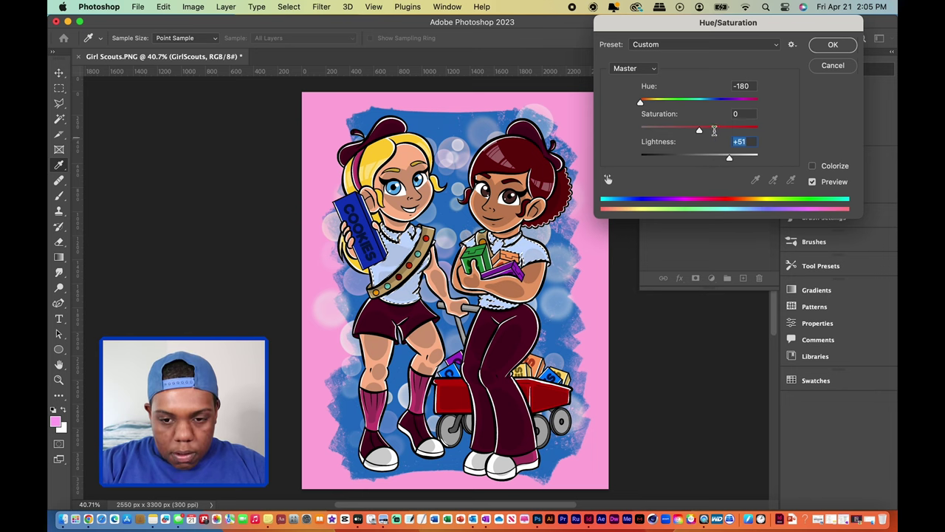
left_click_drag(700, 130, 771, 131)
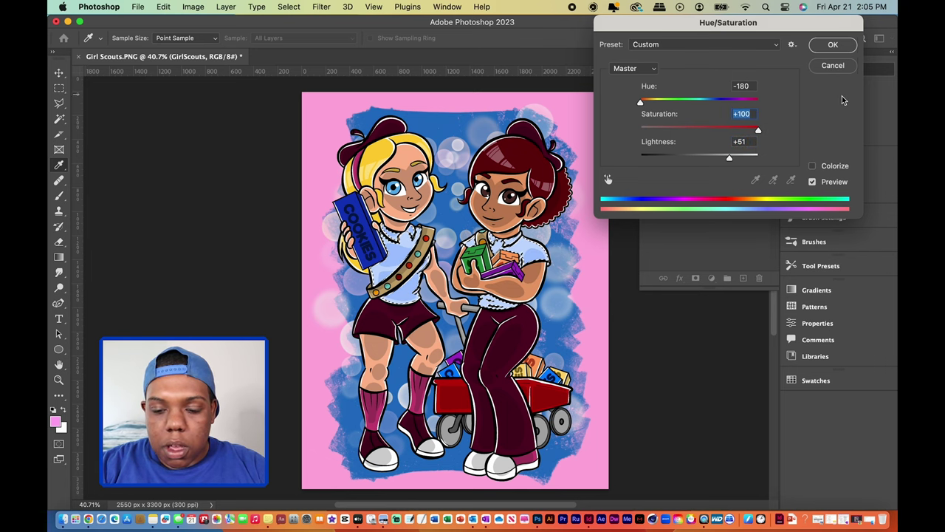
left_click(830, 46)
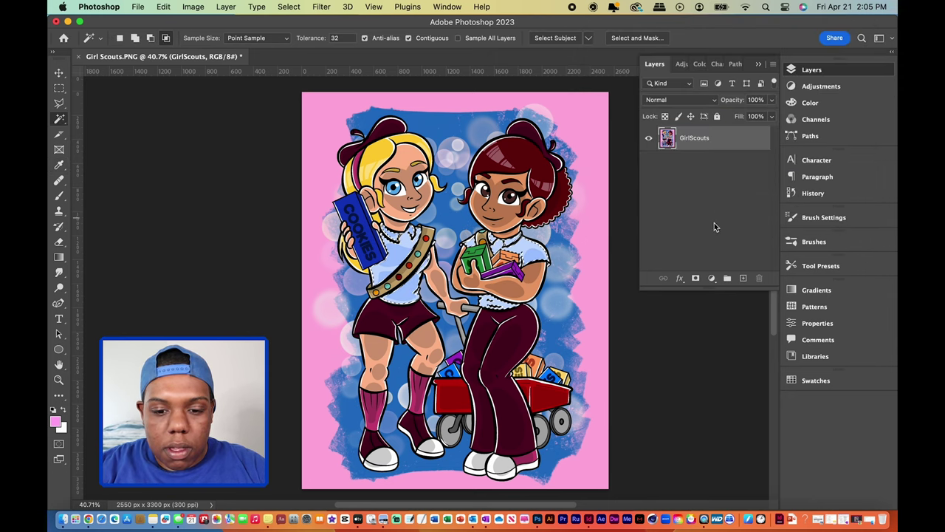
scroll(636, 323, "up", 2)
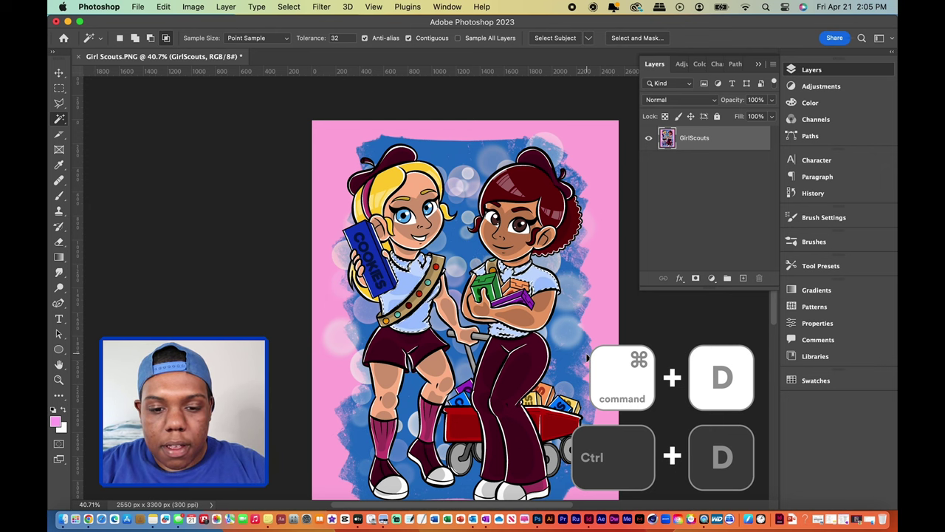
scroll(628, 296, "down", 3)
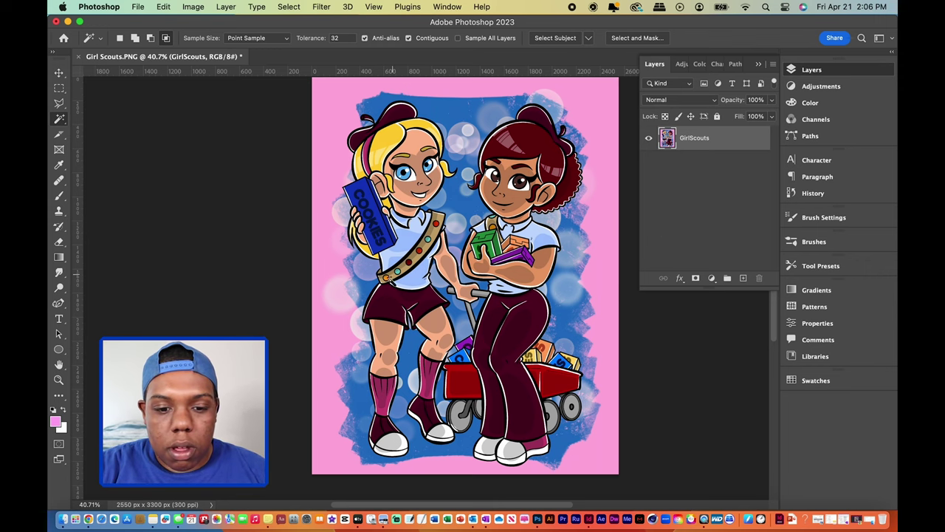
Step: Select the pink border and the blue bubble background around the two girls
scroll(465, 288, "up", 2)
left_click(338, 131)
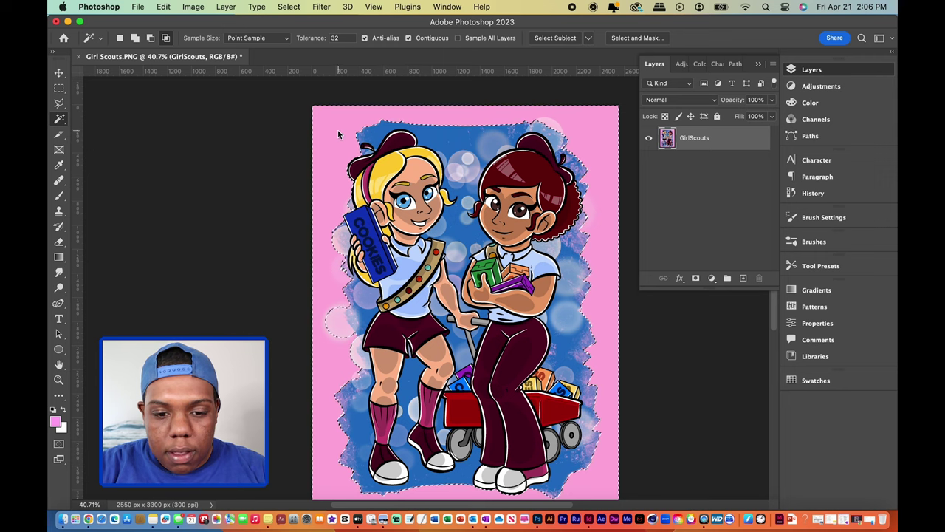
left_click(470, 150, "shift")
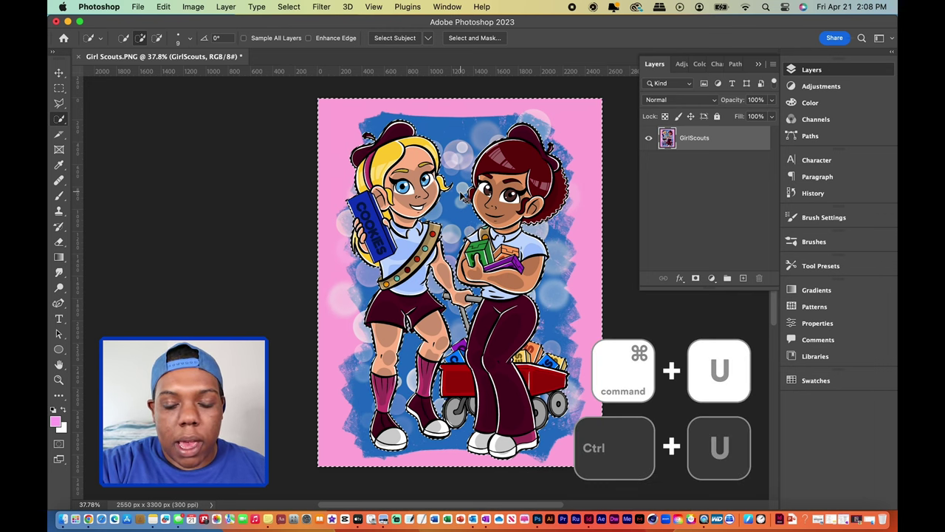
Step: Lighten the selected background using Hue/Saturation with Hue -3, Saturation -5 and Lightness +51, and deselect it
key("super+u")
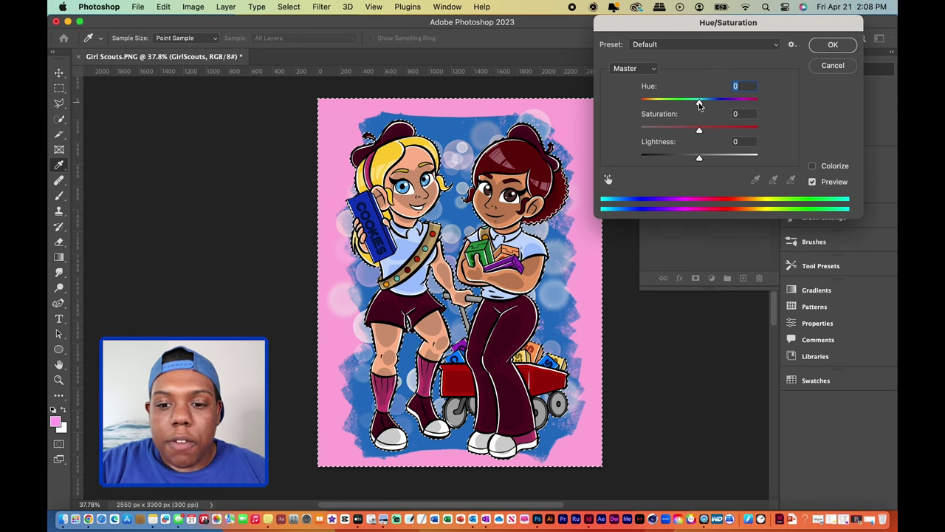
left_click_drag(700, 104, 667, 117)
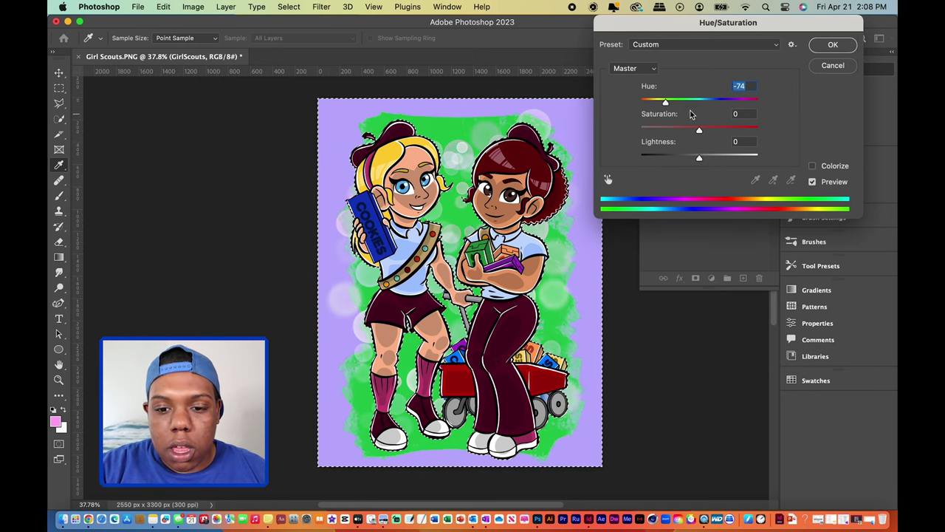
left_click_drag(667, 102, 632, 107)
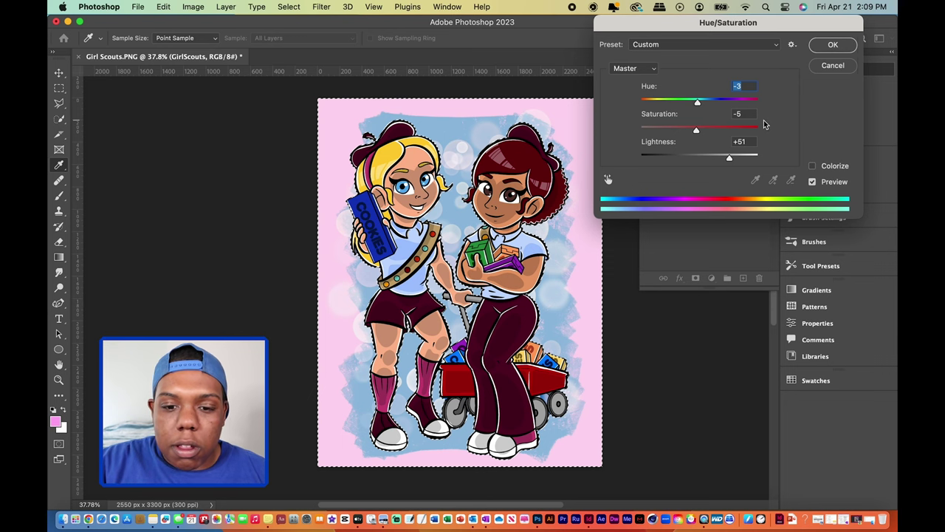
left_click(833, 45)
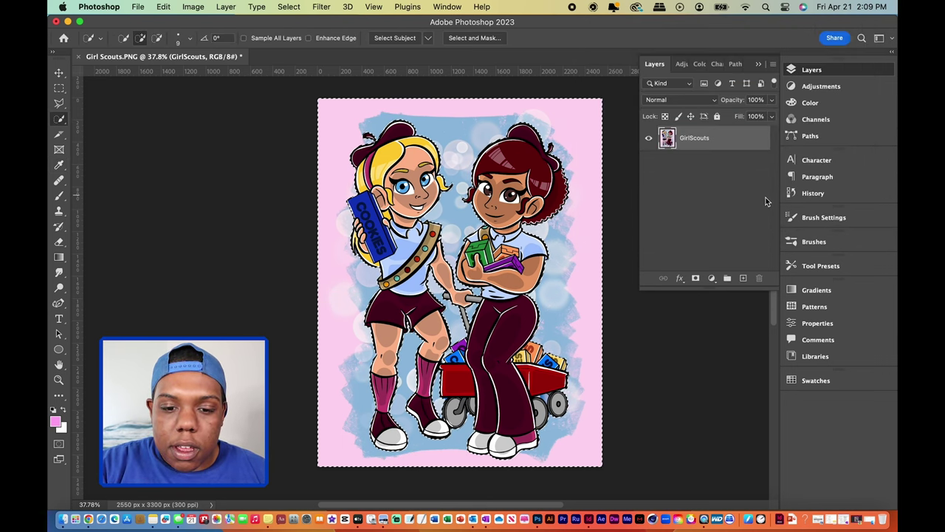
key("super+d")
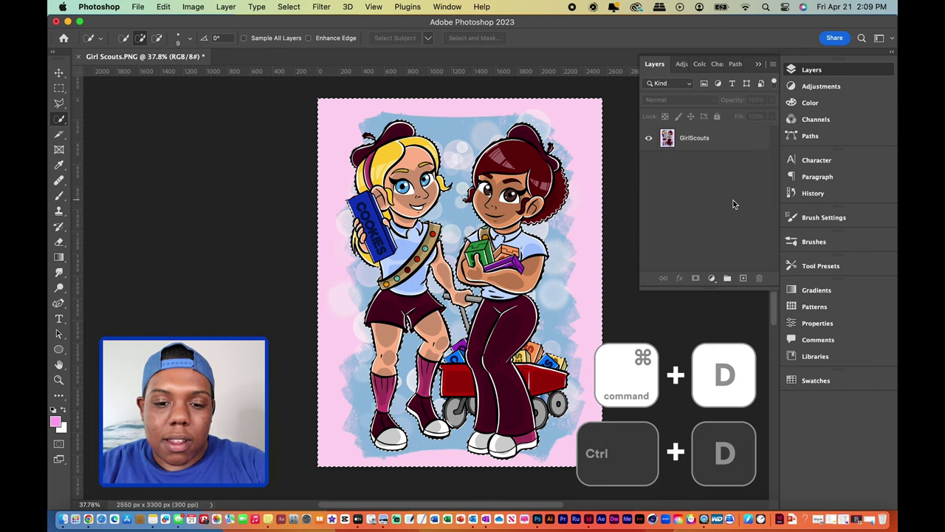